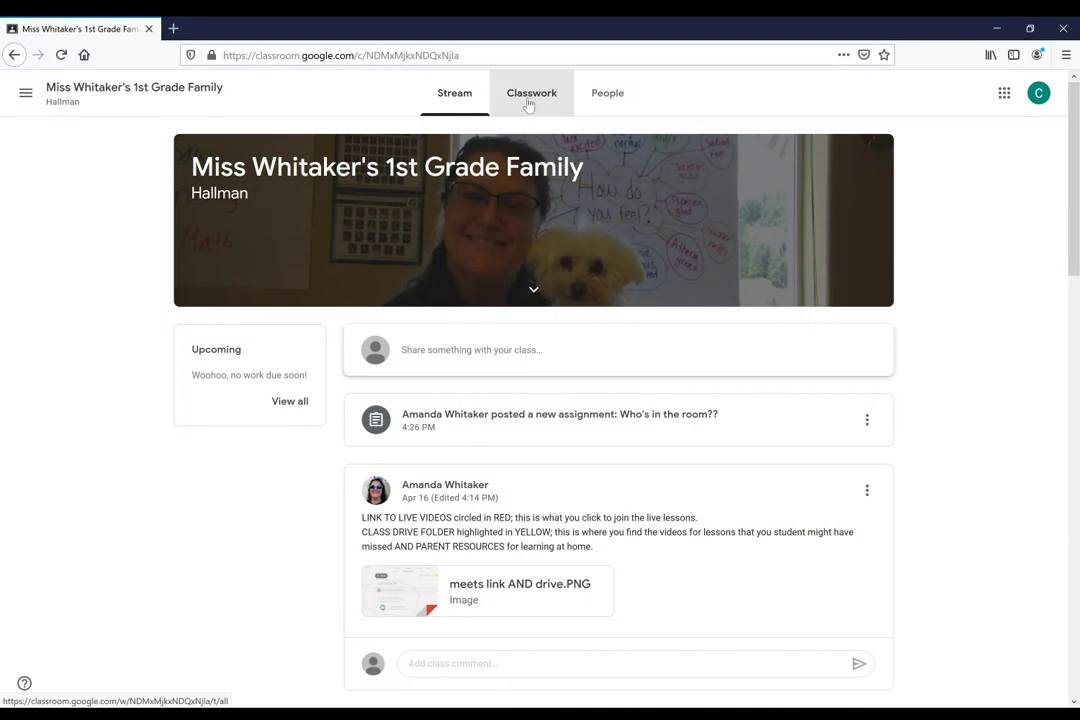
Go to the class's Classwork page and expand the teacher's live lesson material under the LIVE LESSON topic
{"action": "left_click", "coordinate": [527, 105]}
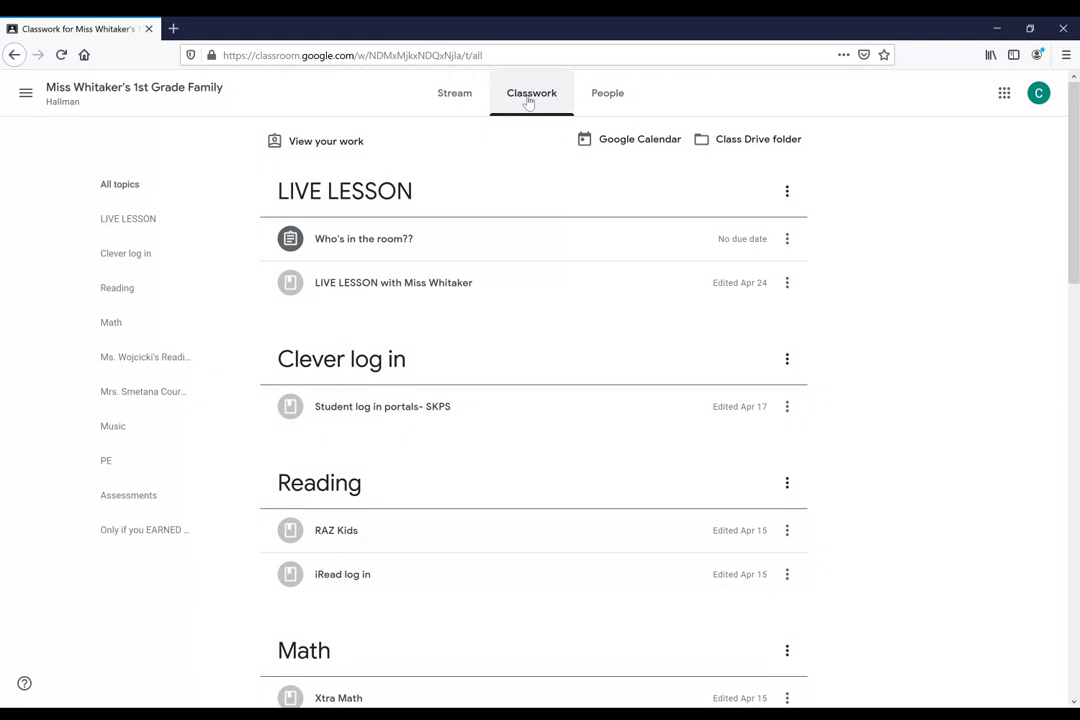
{"action": "left_click", "coordinate": [356, 287]}
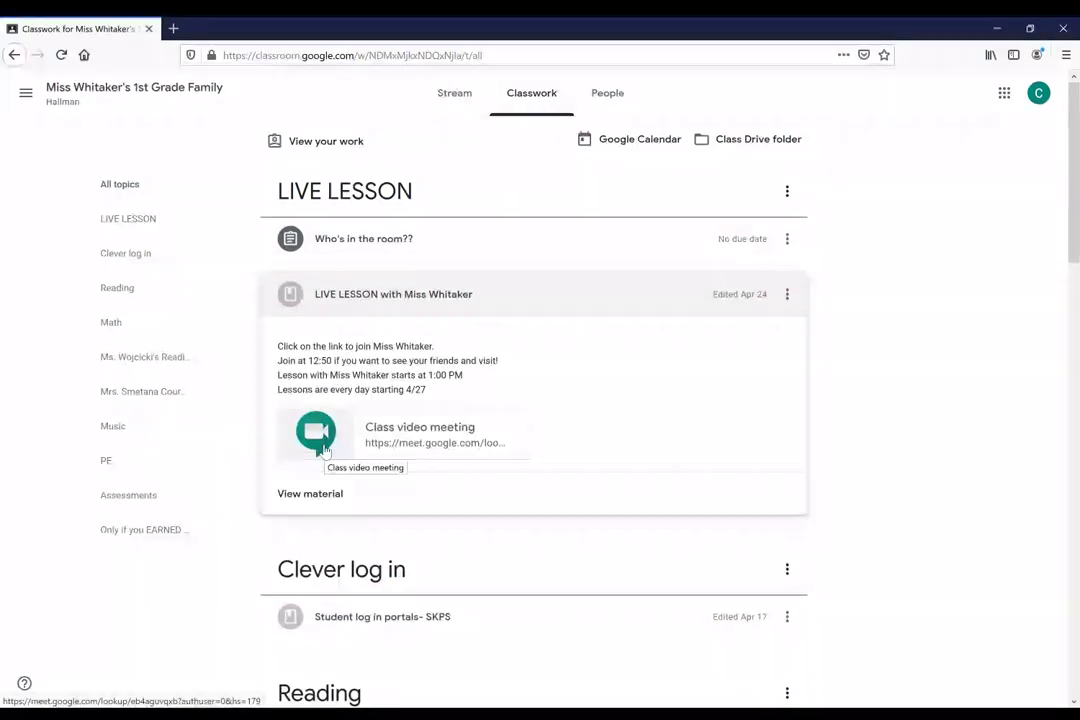
{"action": "left_click", "coordinate": [295, 300]}
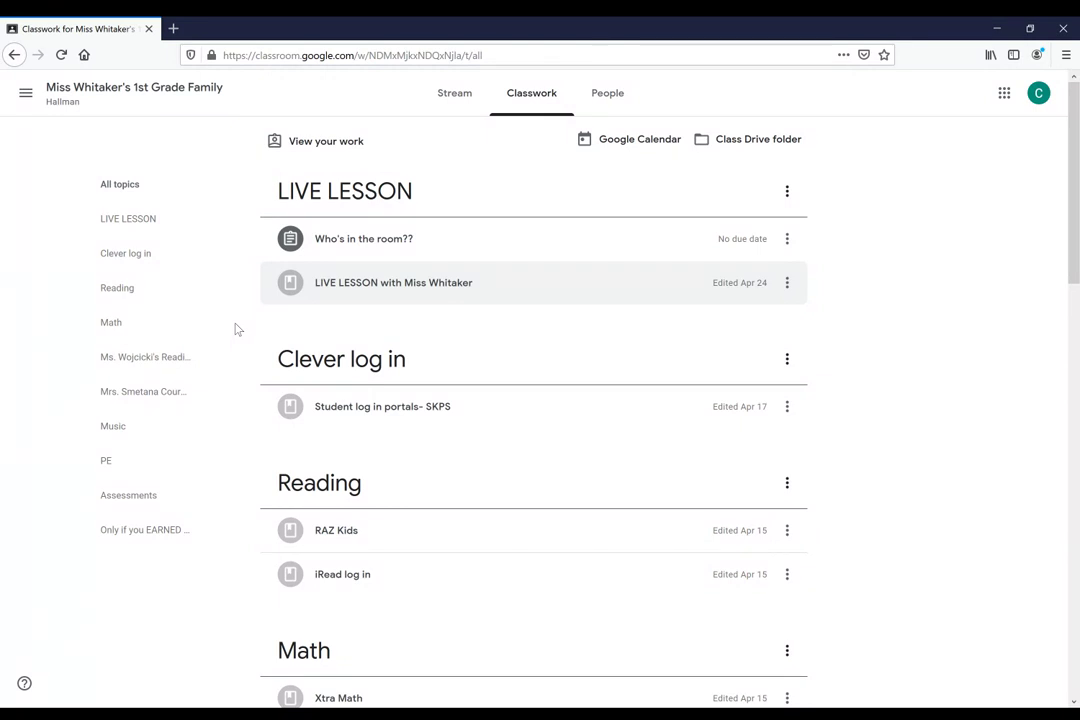
{"action": "left_click", "coordinate": [291, 287]}
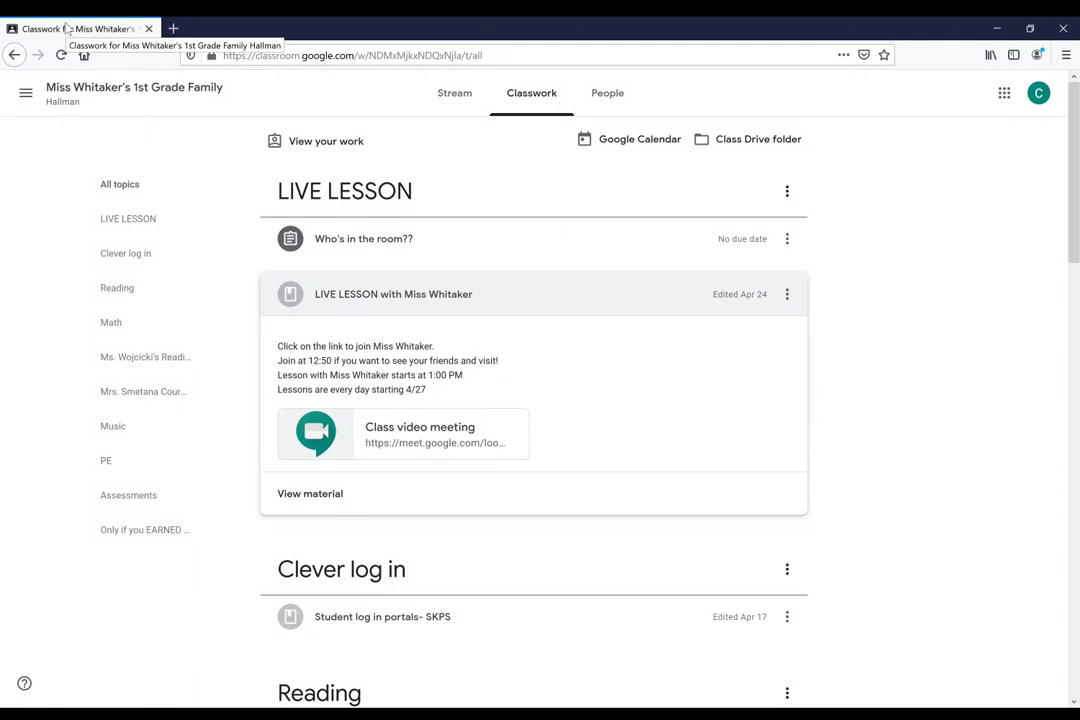
Preview the "Who's in the room??" assignment, then open the Class video meeting link from the live lesson material
{"action": "left_click", "coordinate": [287, 245]}
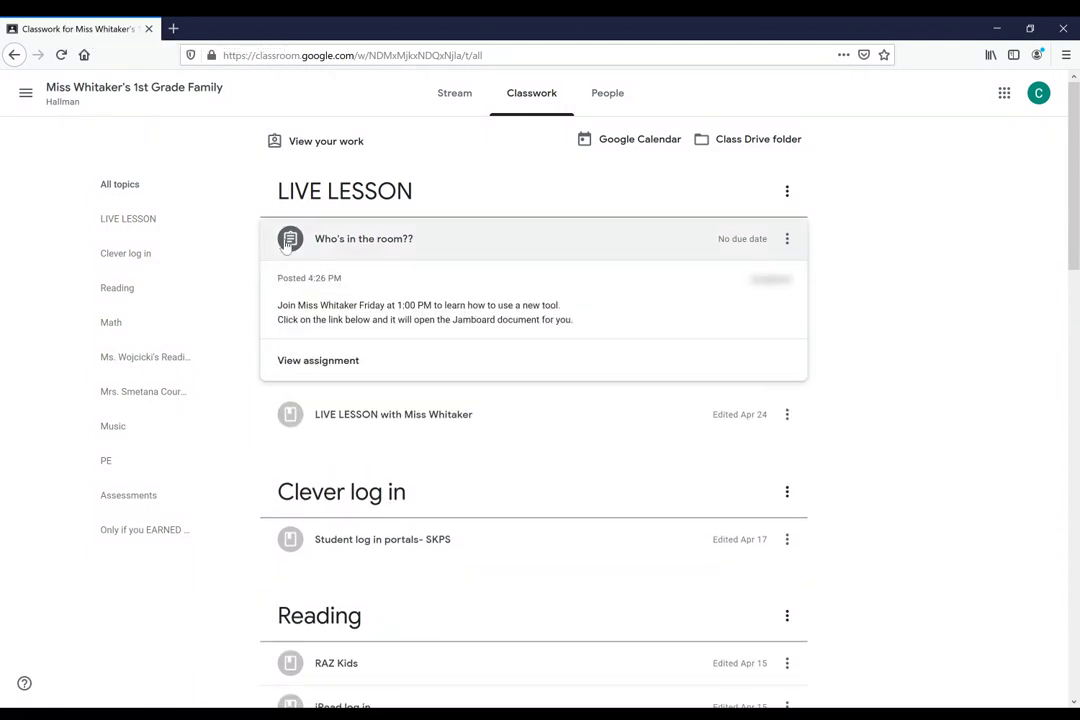
{"action": "left_click", "coordinate": [287, 245]}
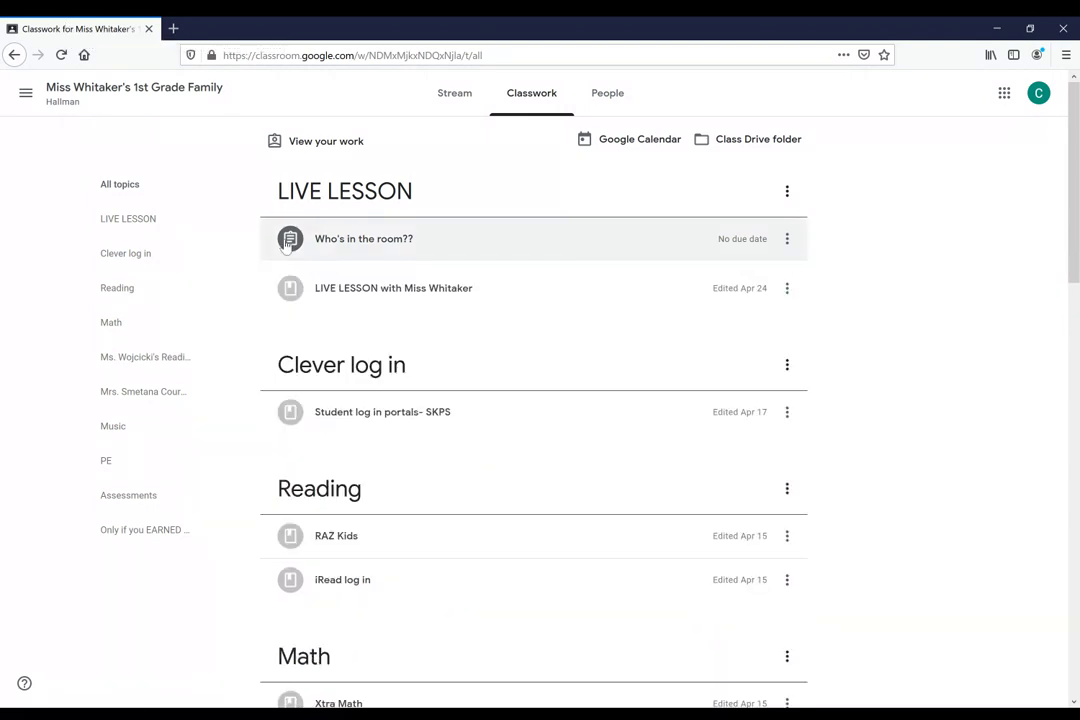
{"action": "left_click", "coordinate": [297, 292]}
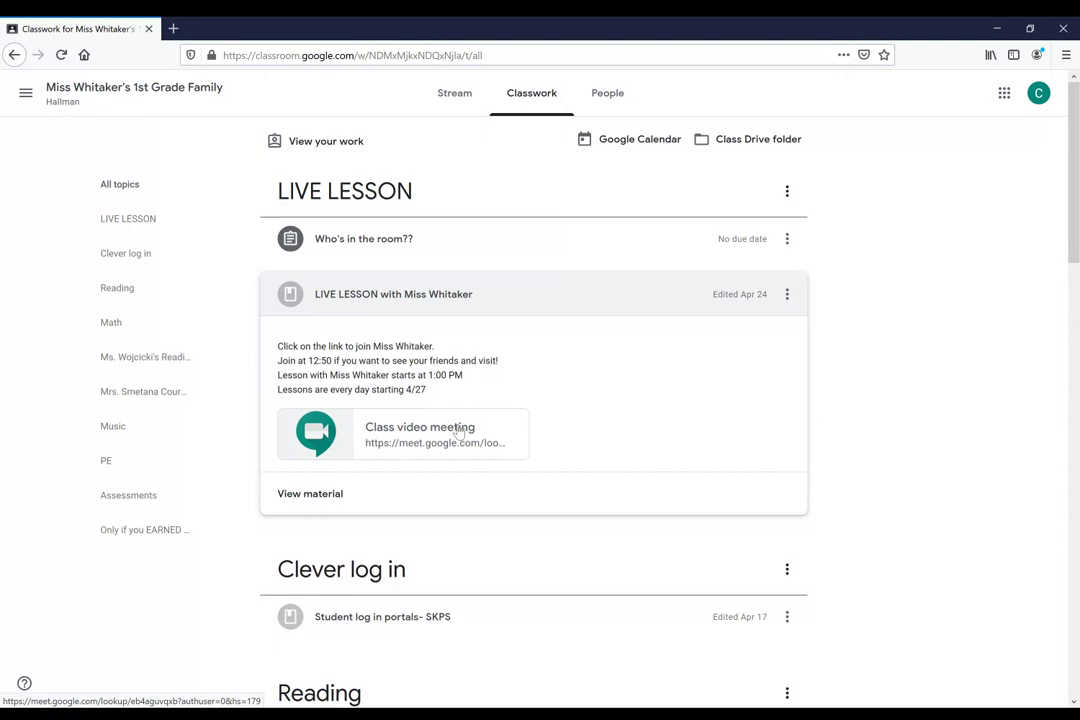
{"action": "left_click", "coordinate": [362, 431]}
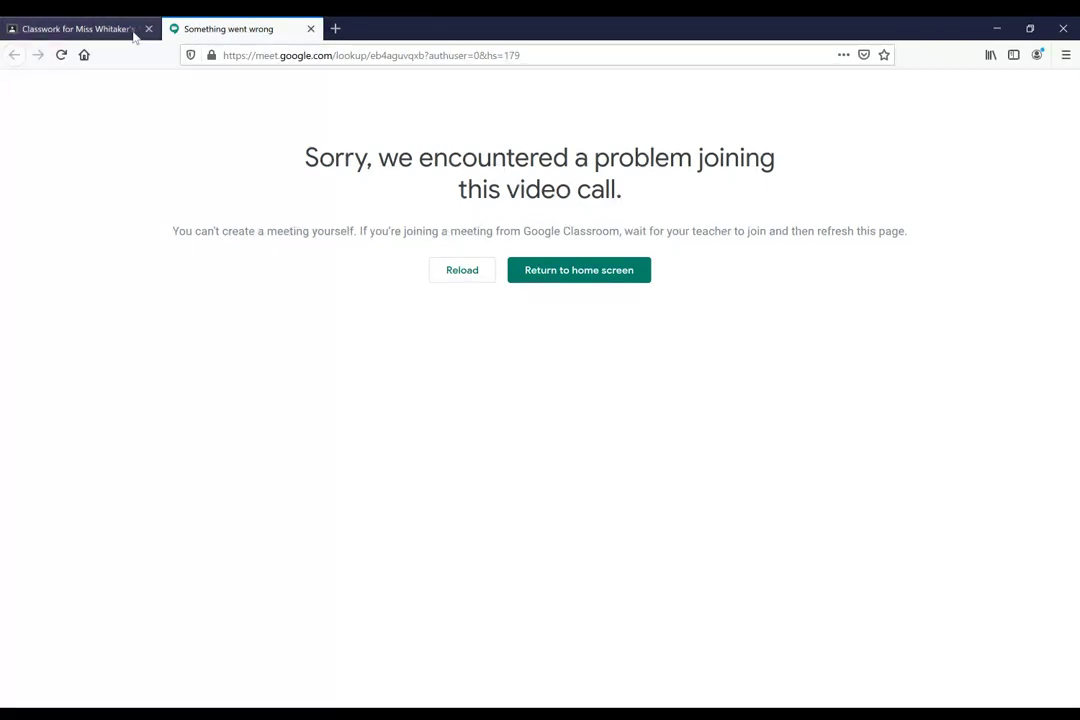
Switch back and forth between the Classwork page and the video meeting page, ending on Classwork
{"action": "left_click", "coordinate": [53, 32]}
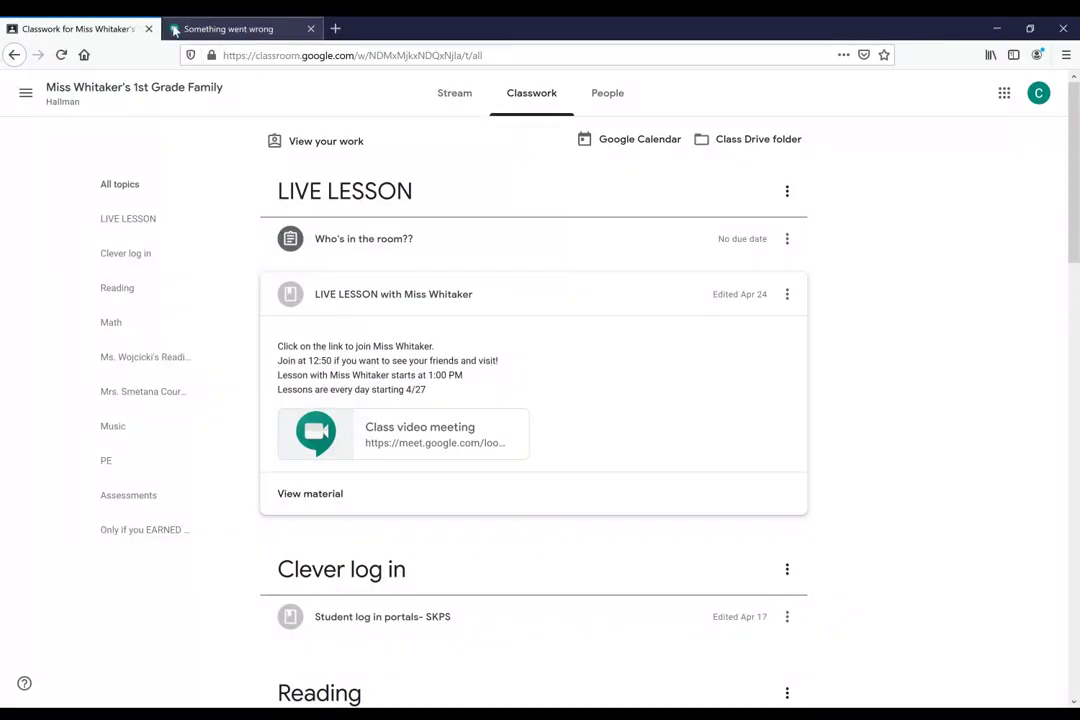
{"action": "left_click", "coordinate": [174, 31]}
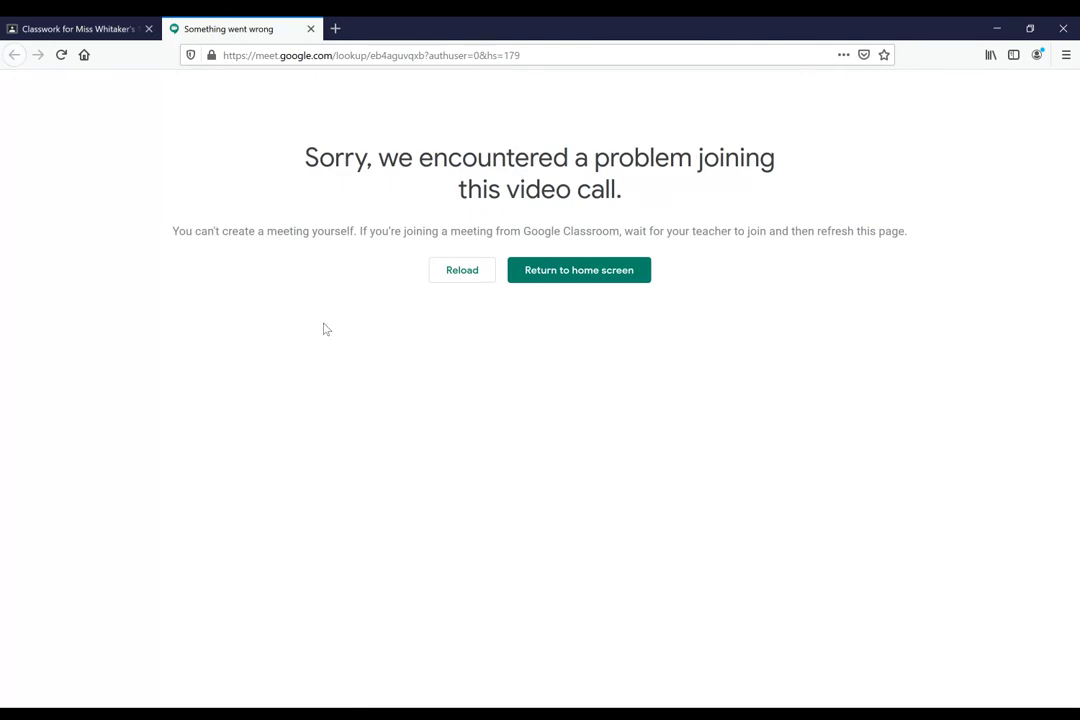
{"action": "left_click", "coordinate": [86, 32]}
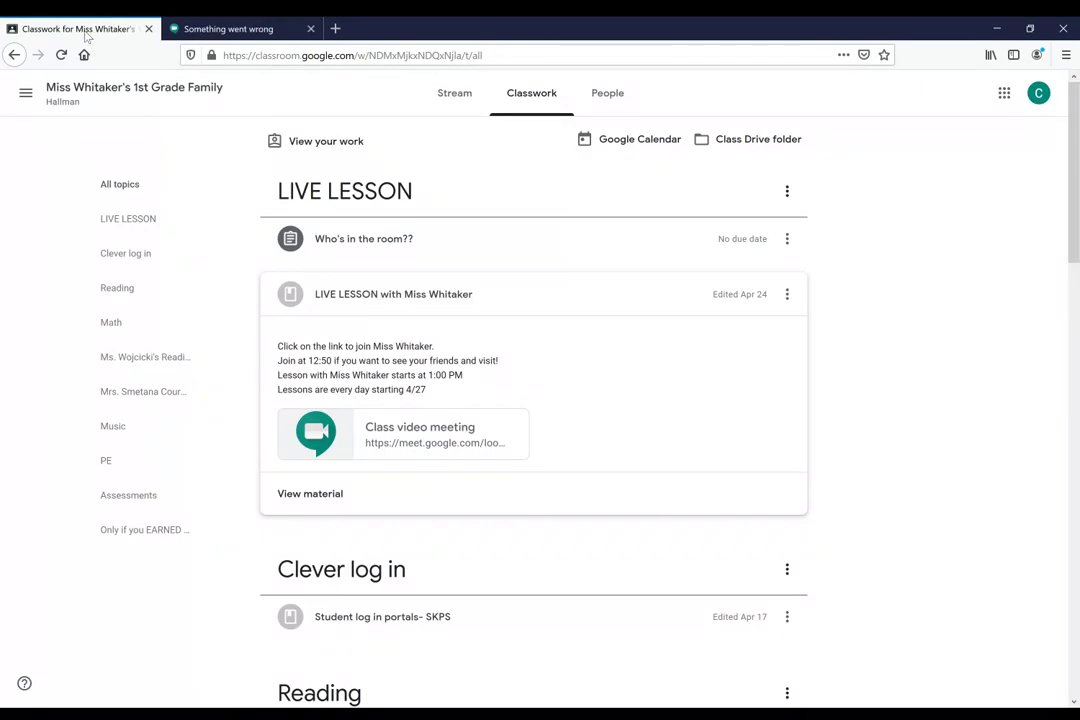
Expand the "Who's in the room??" assignment, revisit the video meeting page, and open the attached Google Jamboard from Classwork
{"action": "left_click", "coordinate": [372, 244]}
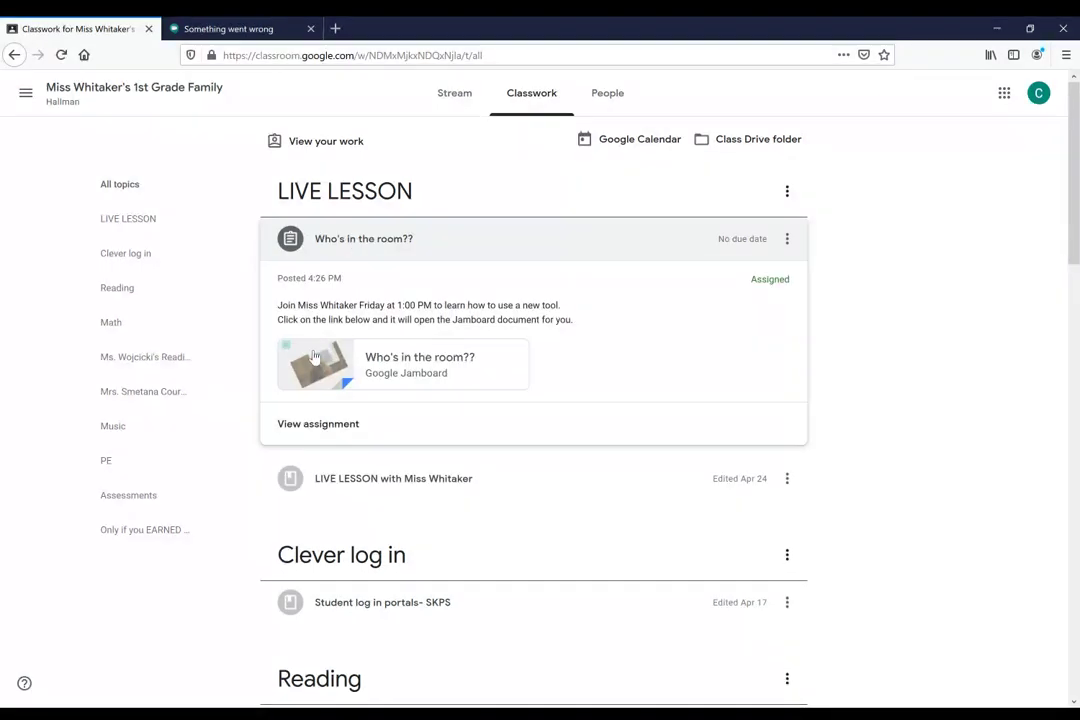
{"action": "left_click", "coordinate": [251, 33]}
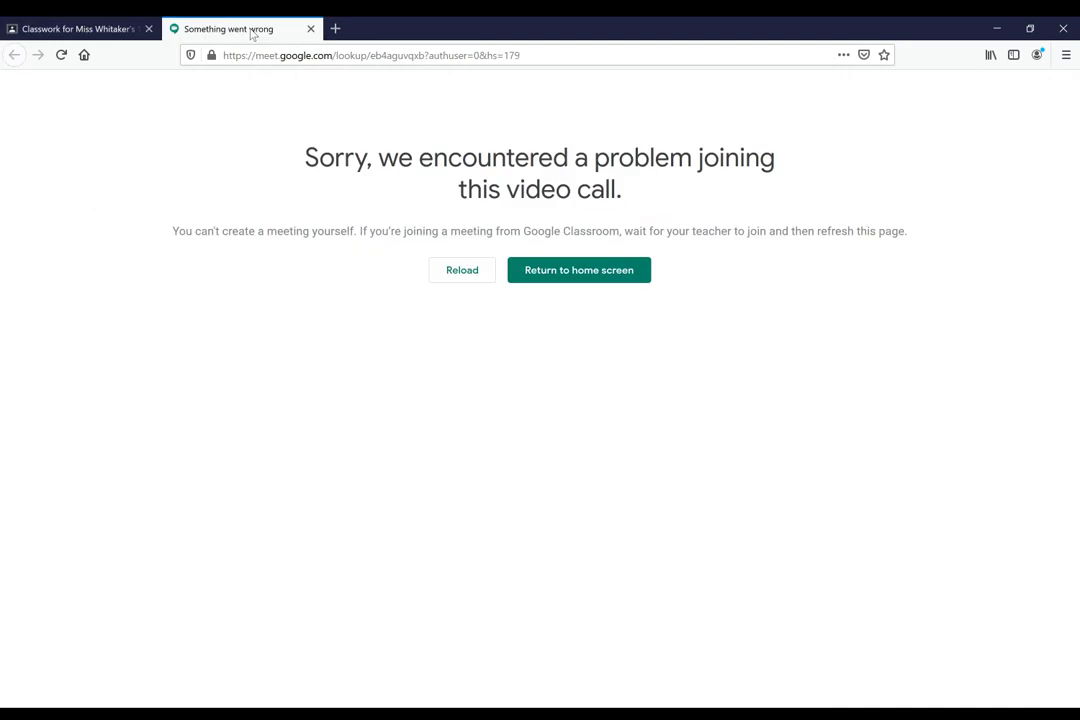
{"action": "left_click", "coordinate": [99, 30]}
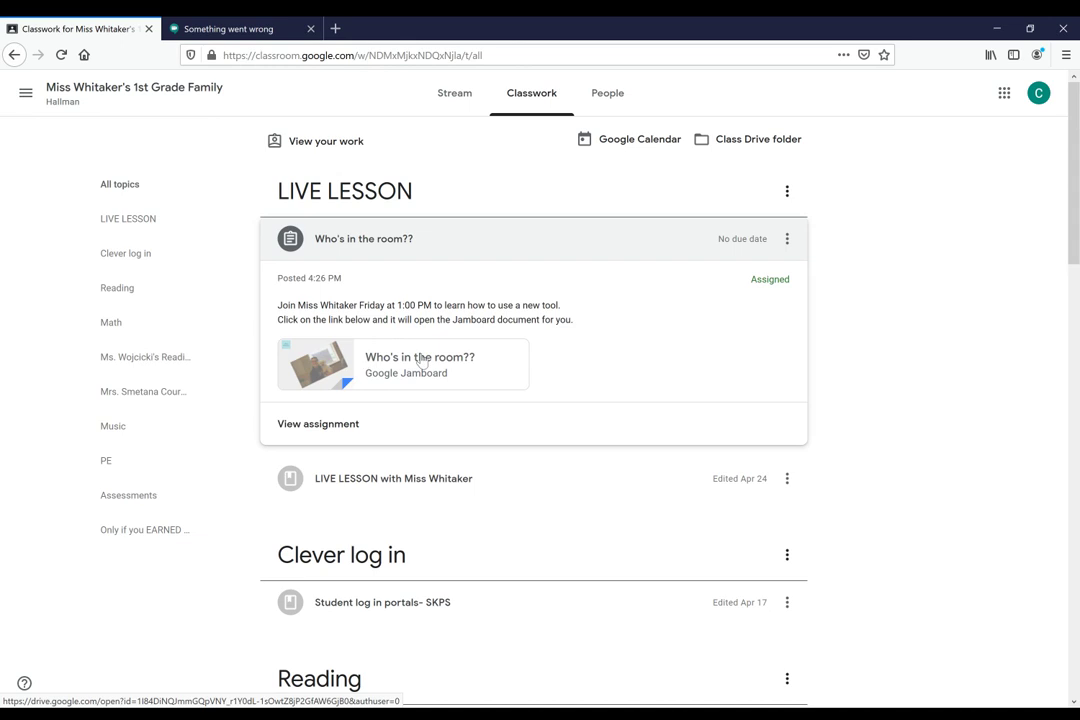
{"action": "left_click", "coordinate": [330, 374]}
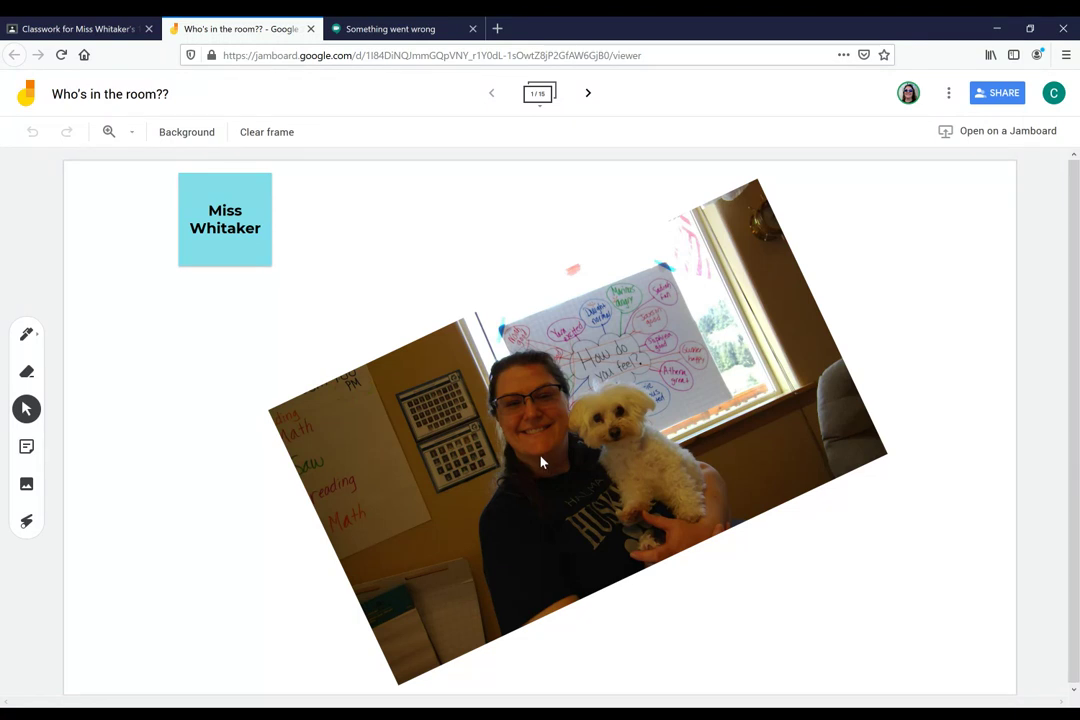
Browse forward through the Jamboard frames from the first to frame 15, viewing each student's name note
{"action": "left_click", "coordinate": [591, 93]}
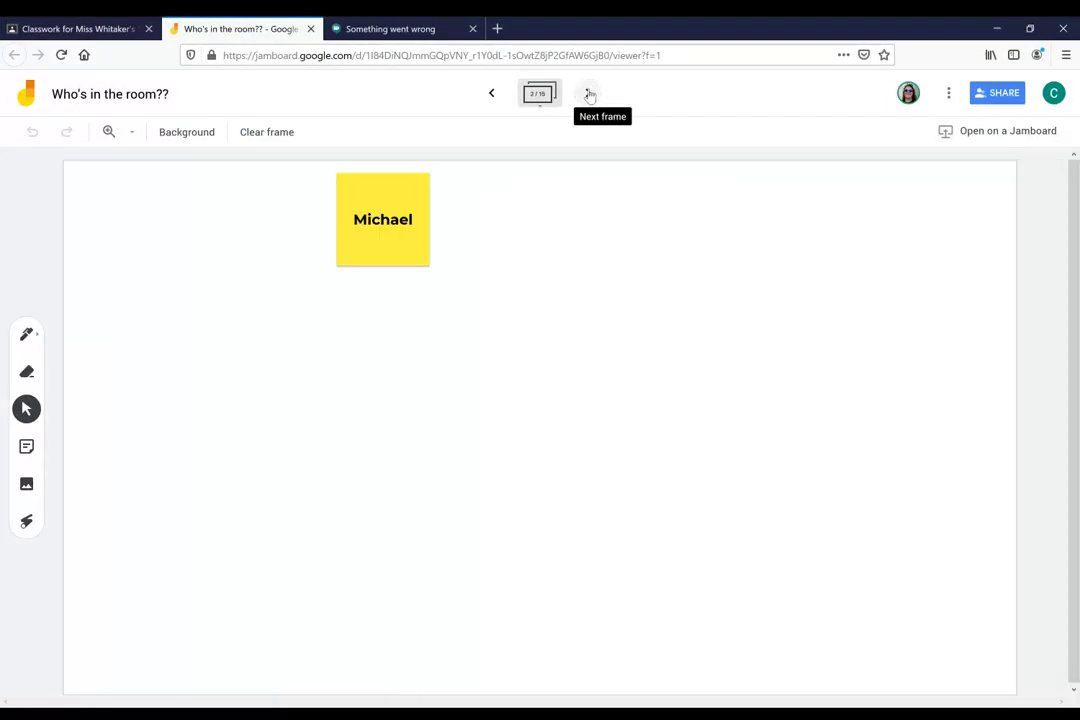
{"action": "left_click", "coordinate": [591, 93]}
{"action": "left_click", "coordinate": [591, 93]}
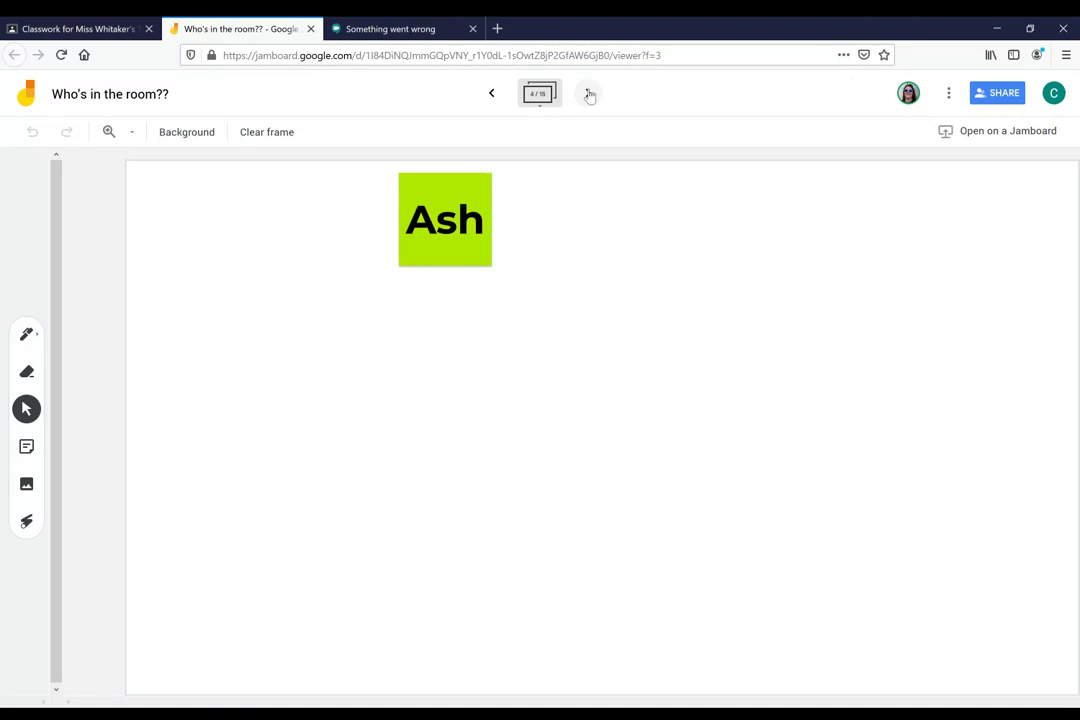
{"action": "left_click", "coordinate": [591, 93]}
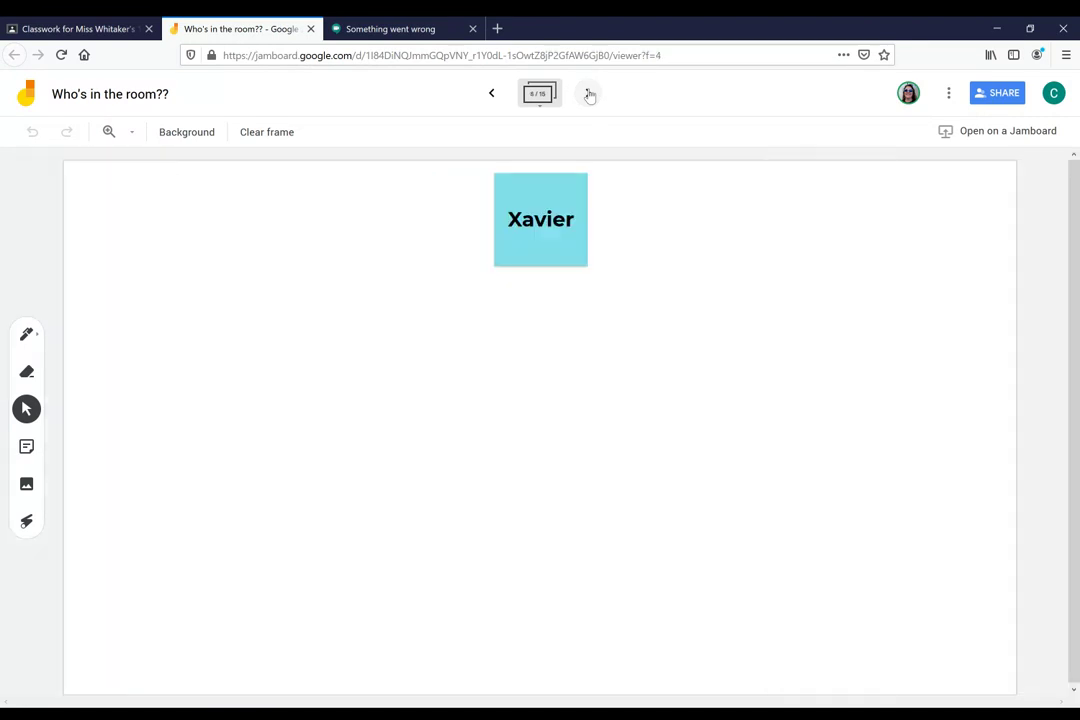
{"action": "left_click", "coordinate": [591, 93]}
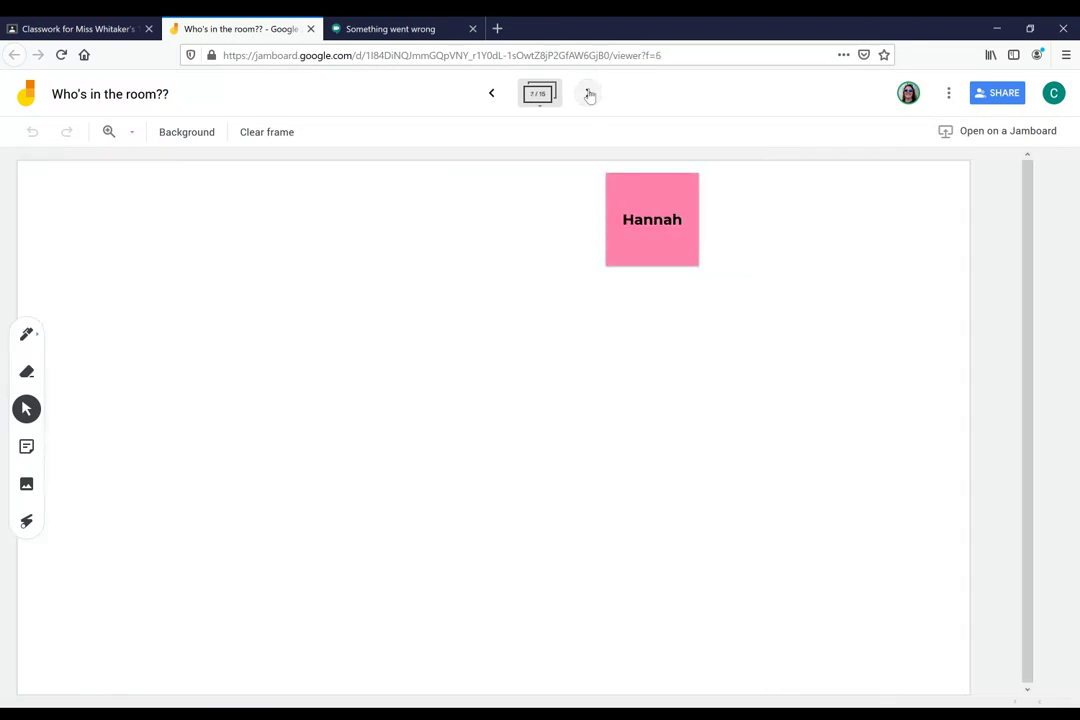
{"action": "left_click", "coordinate": [591, 93]}
{"action": "left_click", "coordinate": [591, 93]}
{"action": "left_click", "coordinate": [591, 93]}
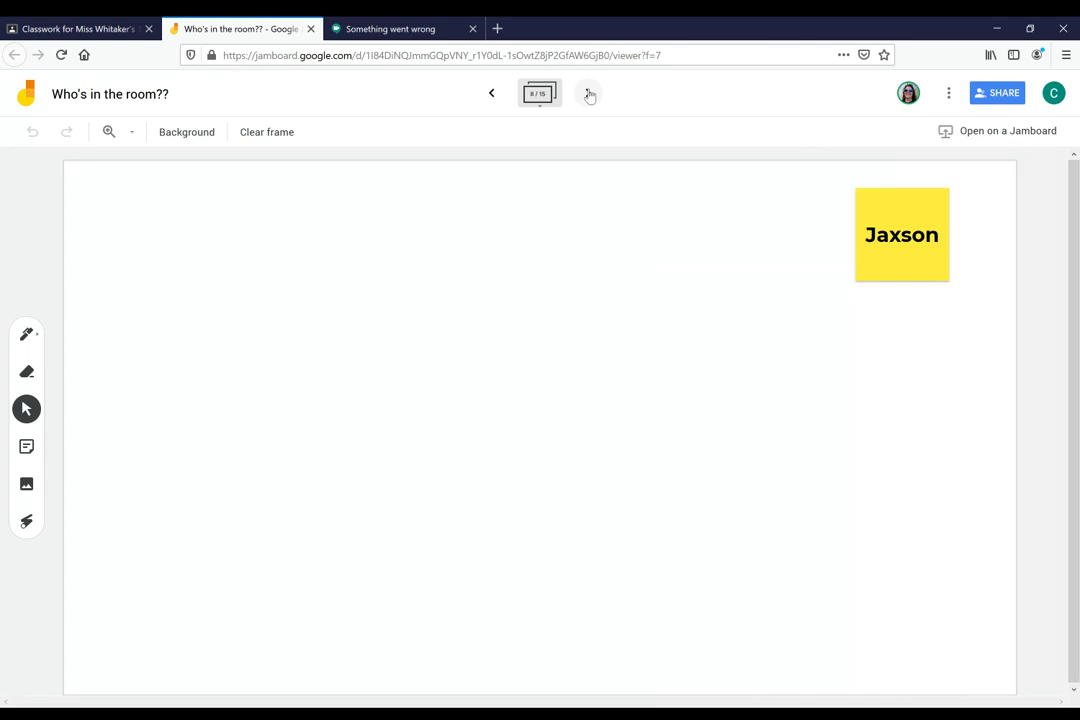
{"action": "left_click", "coordinate": [591, 93]}
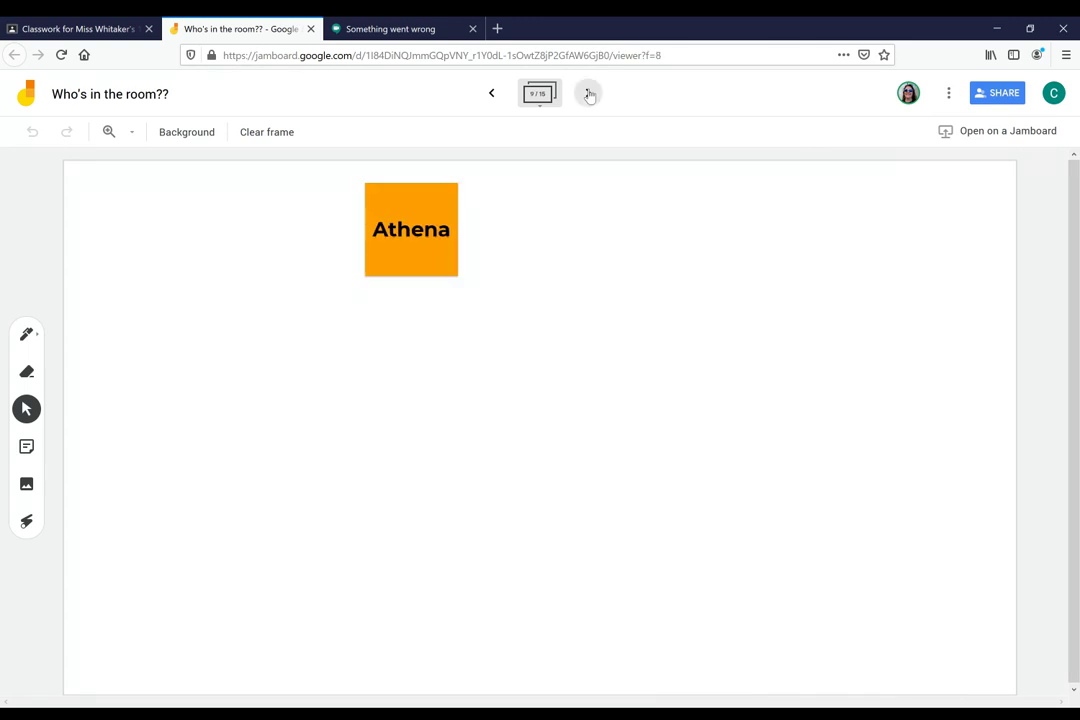
{"action": "left_click", "coordinate": [590, 93]}
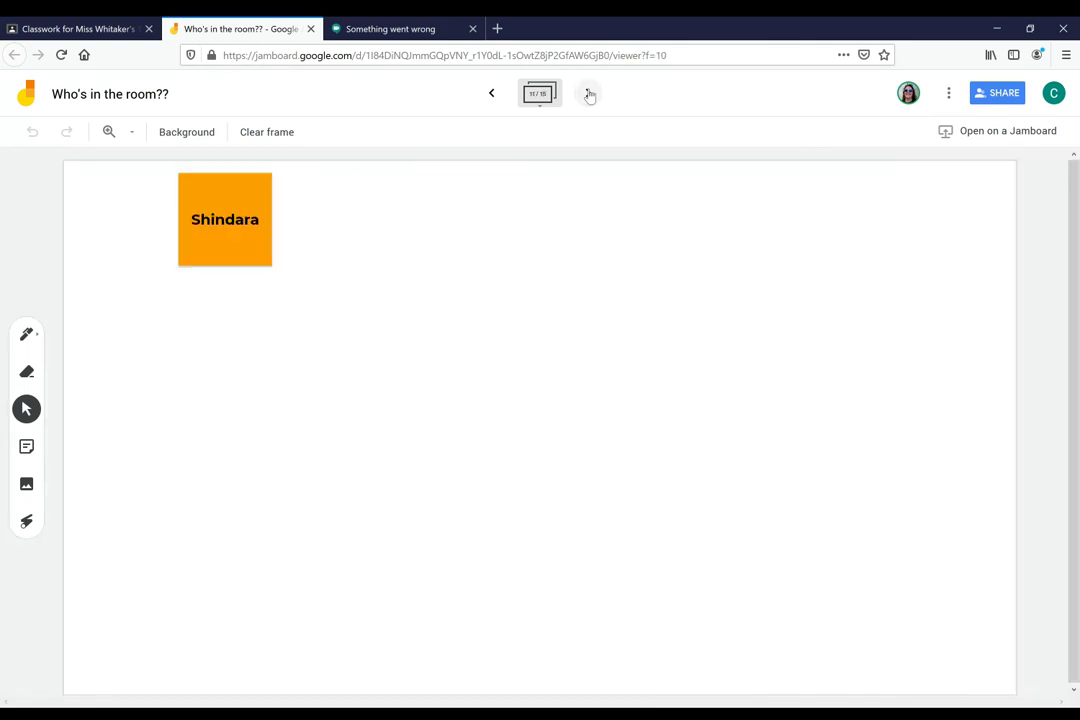
{"action": "left_click", "coordinate": [590, 93]}
{"action": "left_click", "coordinate": [590, 93]}
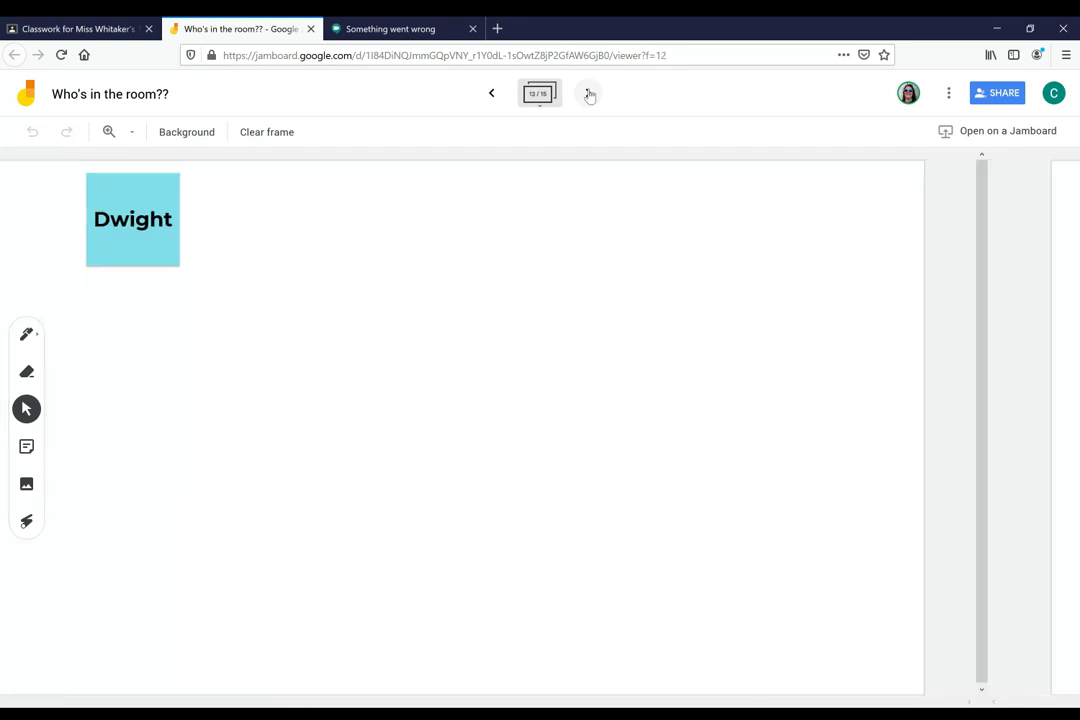
{"action": "left_click", "coordinate": [590, 93]}
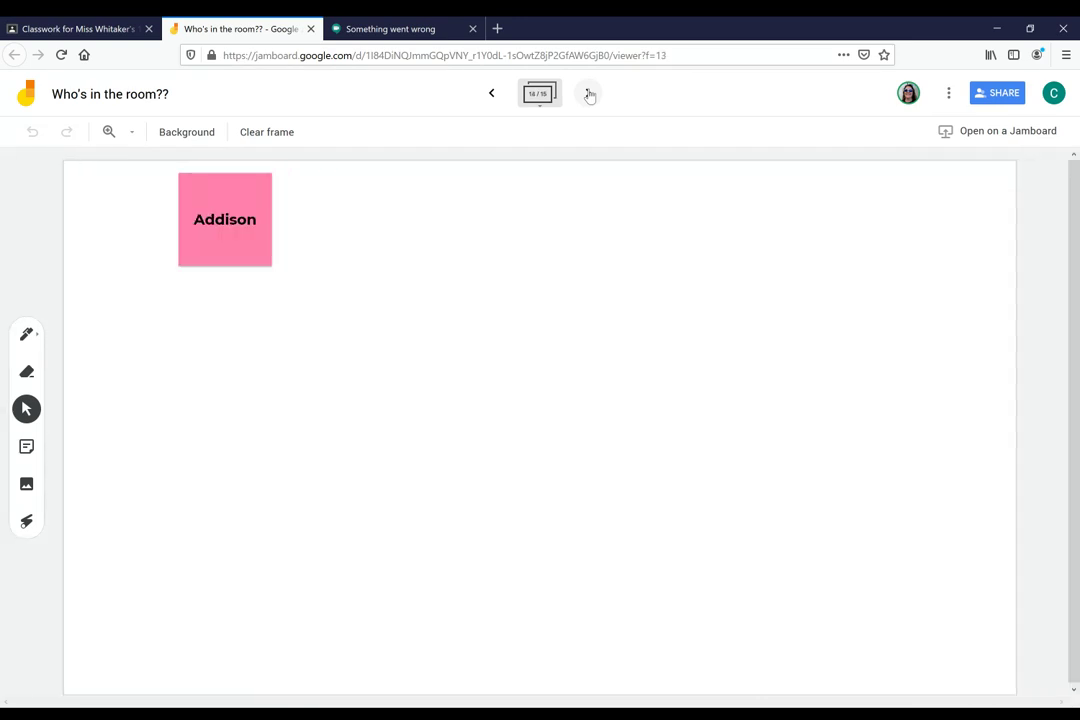
{"action": "left_click", "coordinate": [590, 93]}
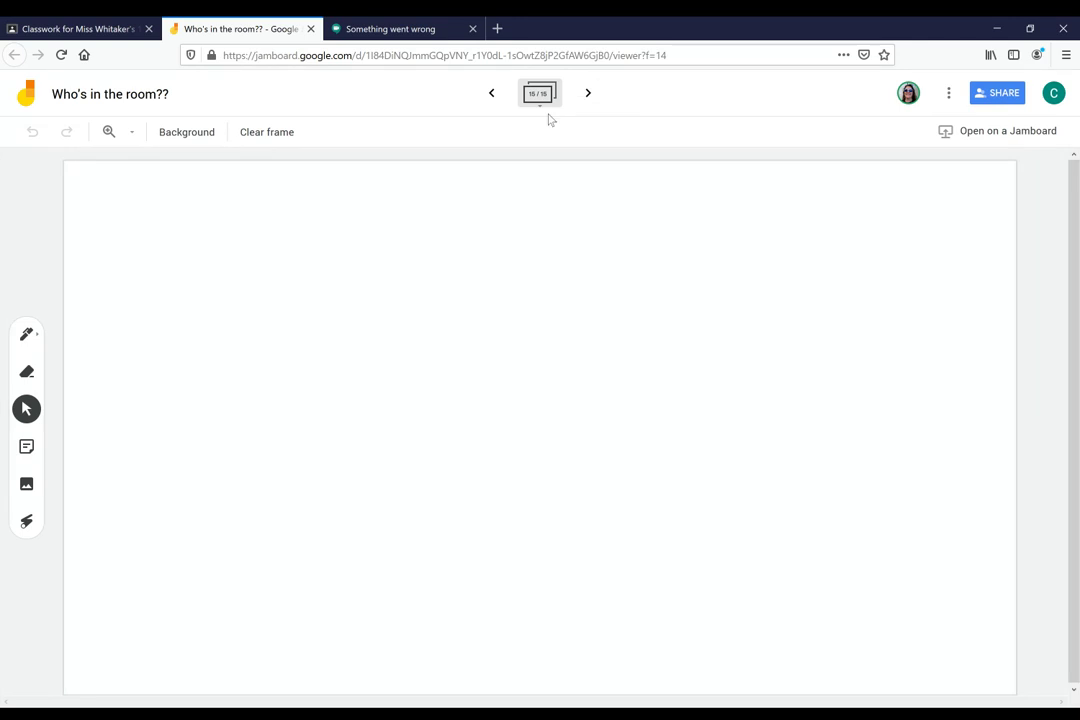
Go back through the student frames to the teacher's example on frame 1
{"action": "left_click", "coordinate": [494, 96]}
{"action": "left_click", "coordinate": [494, 96]}
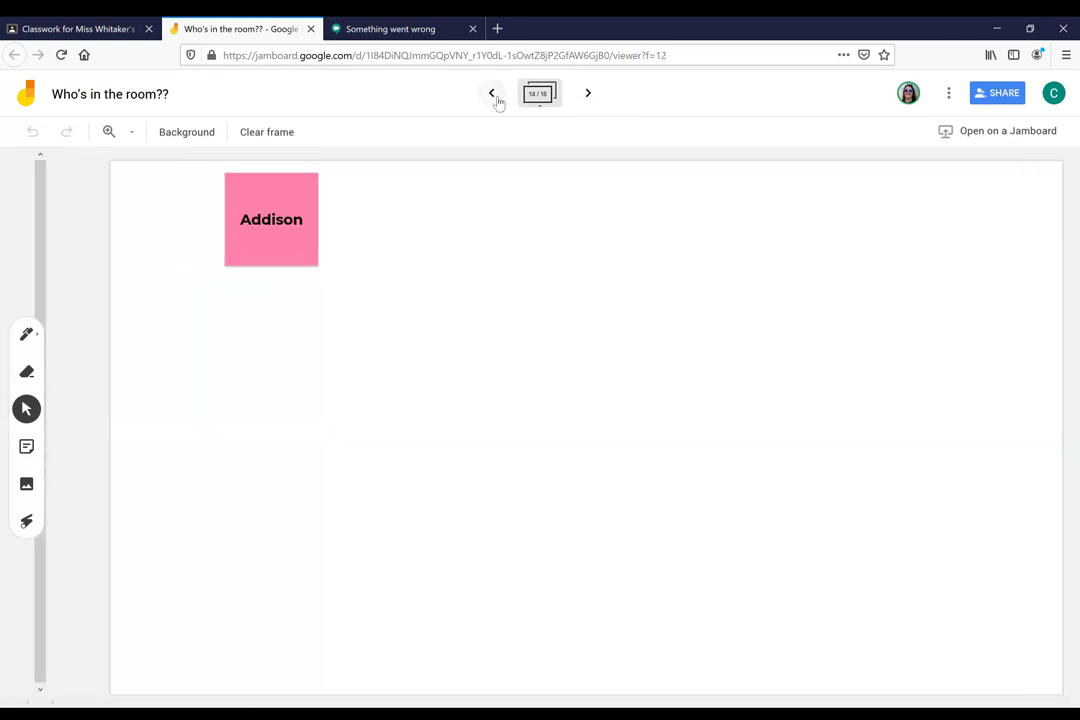
{"action": "left_click", "coordinate": [494, 96]}
{"action": "left_click", "coordinate": [494, 96]}
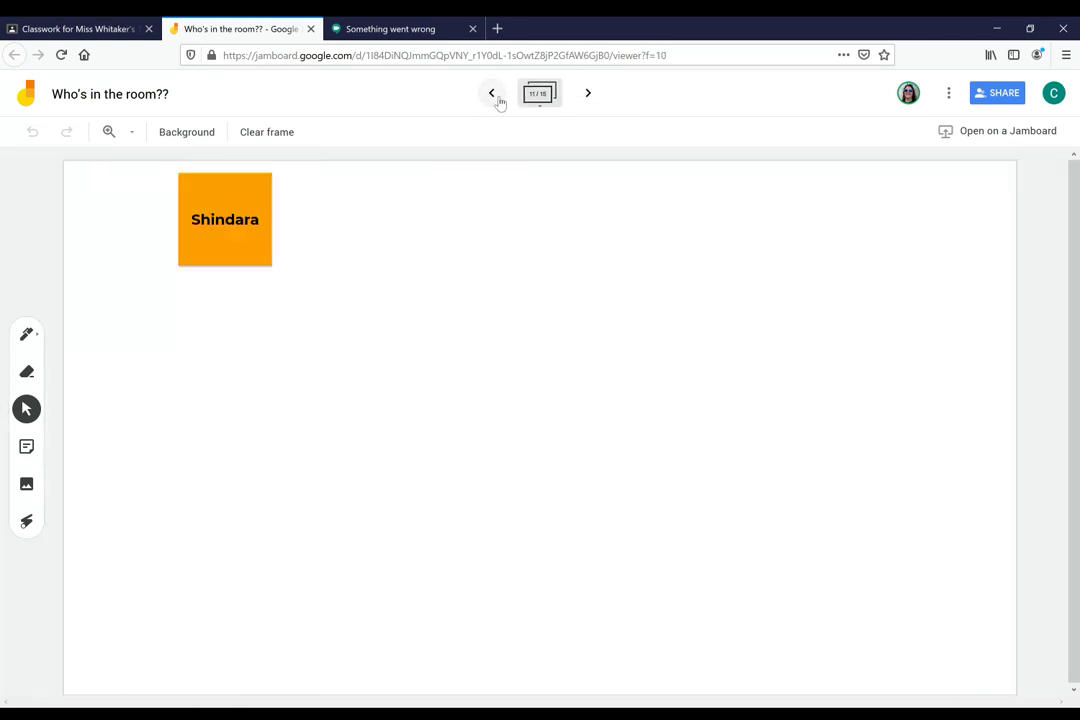
{"action": "left_click", "coordinate": [494, 96]}
{"action": "left_click", "coordinate": [494, 96]}
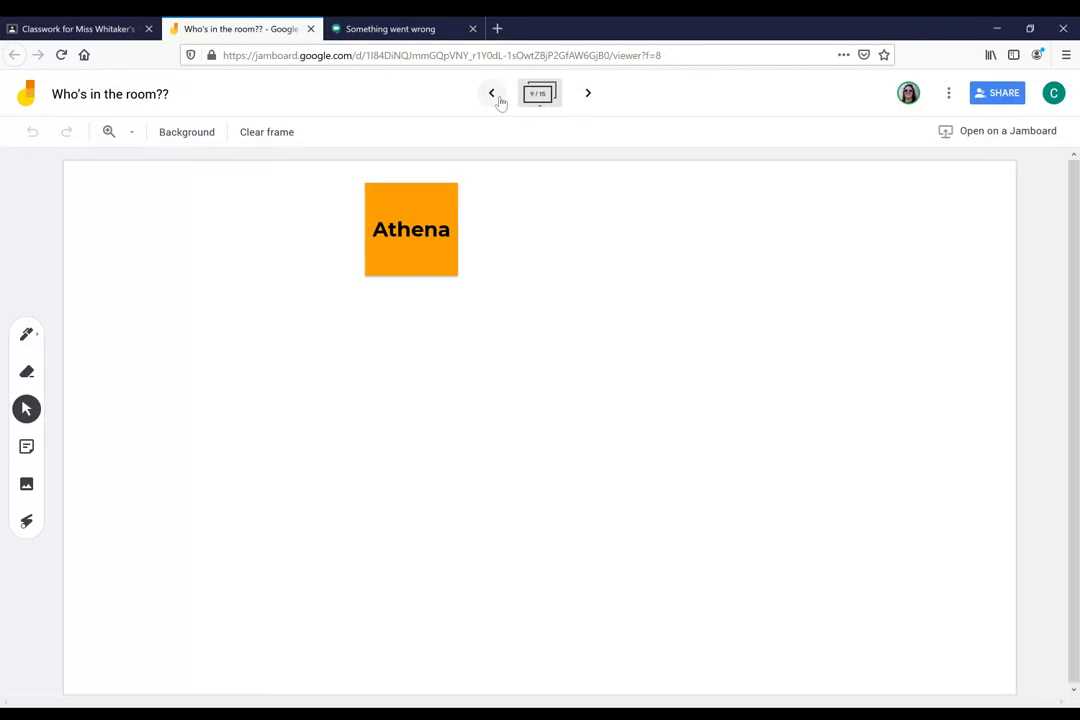
{"action": "left_click", "coordinate": [494, 96]}
{"action": "left_click", "coordinate": [492, 94]}
{"action": "left_click", "coordinate": [492, 94]}
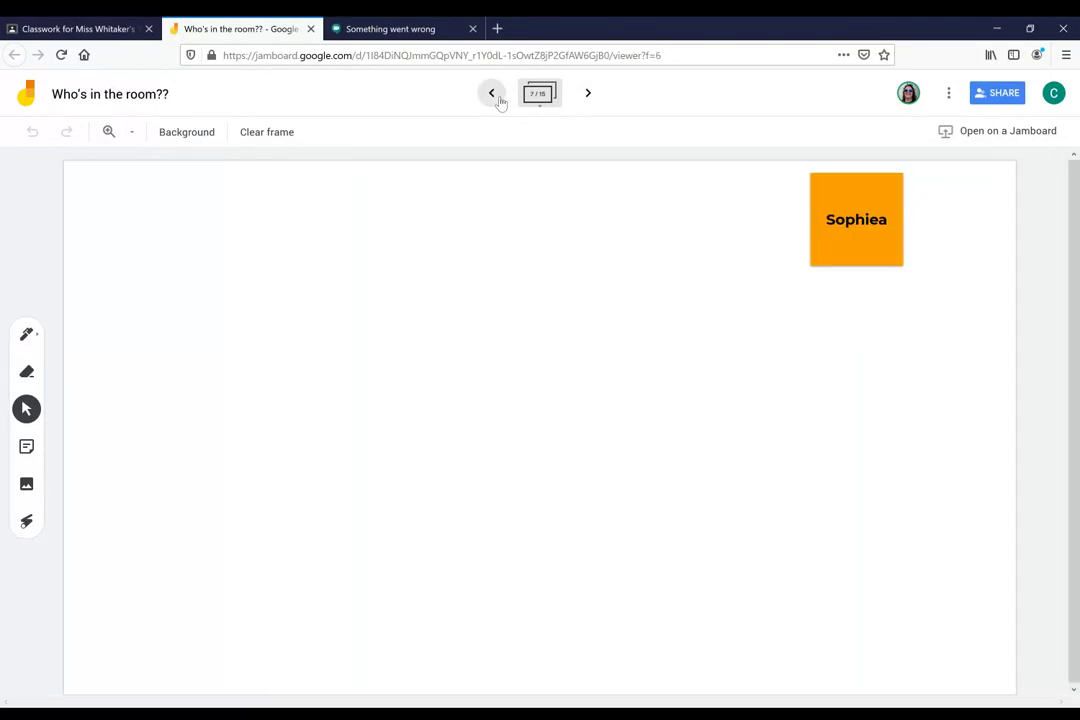
{"action": "left_click", "coordinate": [494, 96]}
{"action": "left_click", "coordinate": [494, 96]}
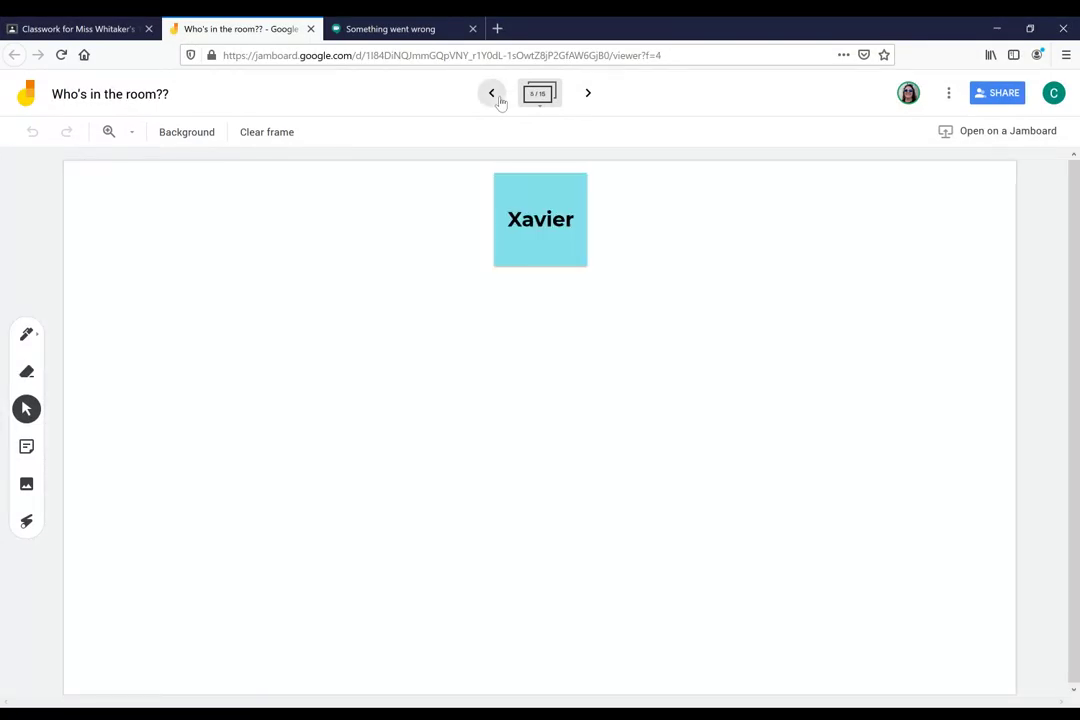
{"action": "left_click", "coordinate": [494, 96]}
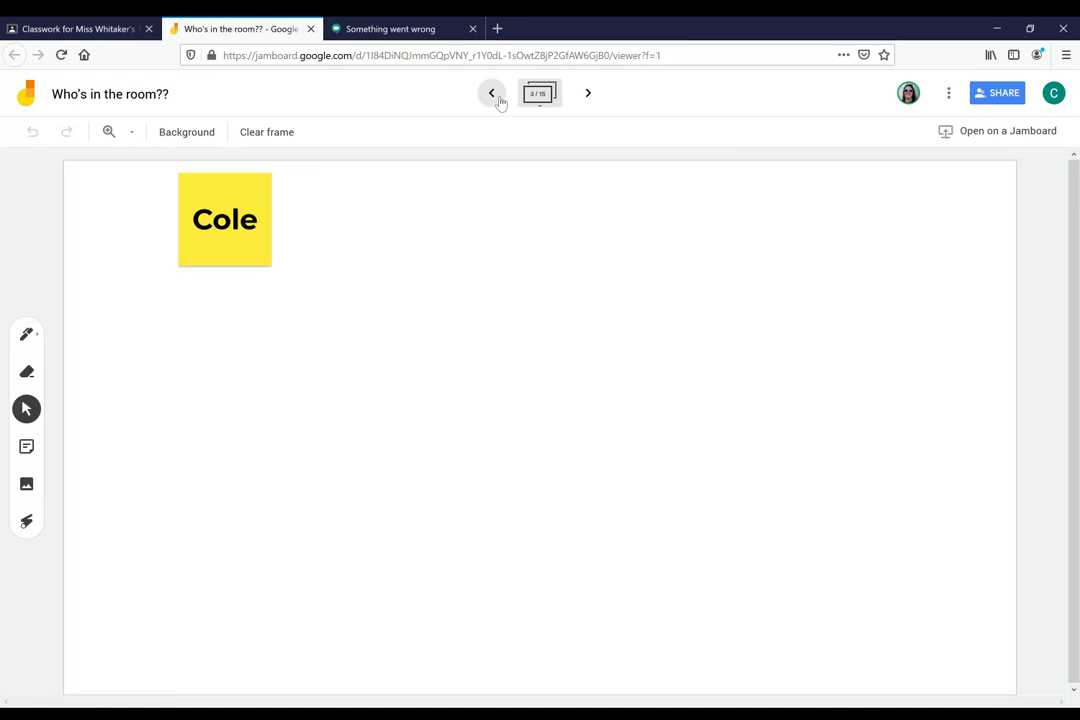
{"action": "left_click", "coordinate": [494, 96]}
{"action": "left_click", "coordinate": [492, 94]}
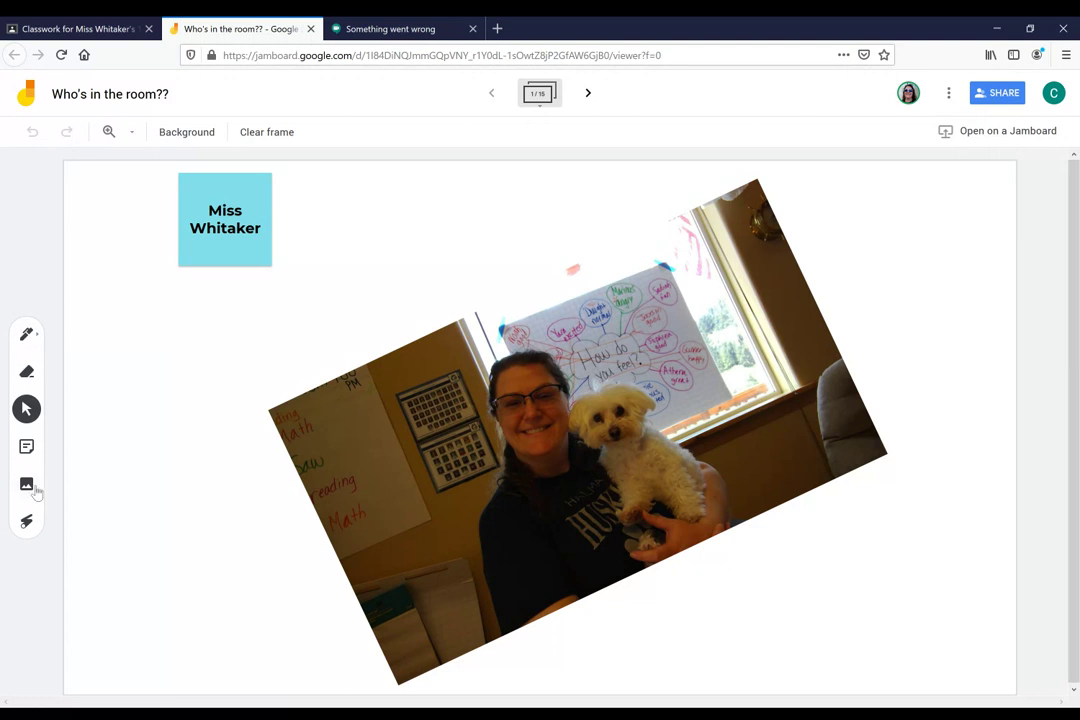
Draw a black heart with the Pen tool in the blank area beside the teacher's photo, below the blue sticky note
{"action": "left_click", "coordinate": [28, 335]}
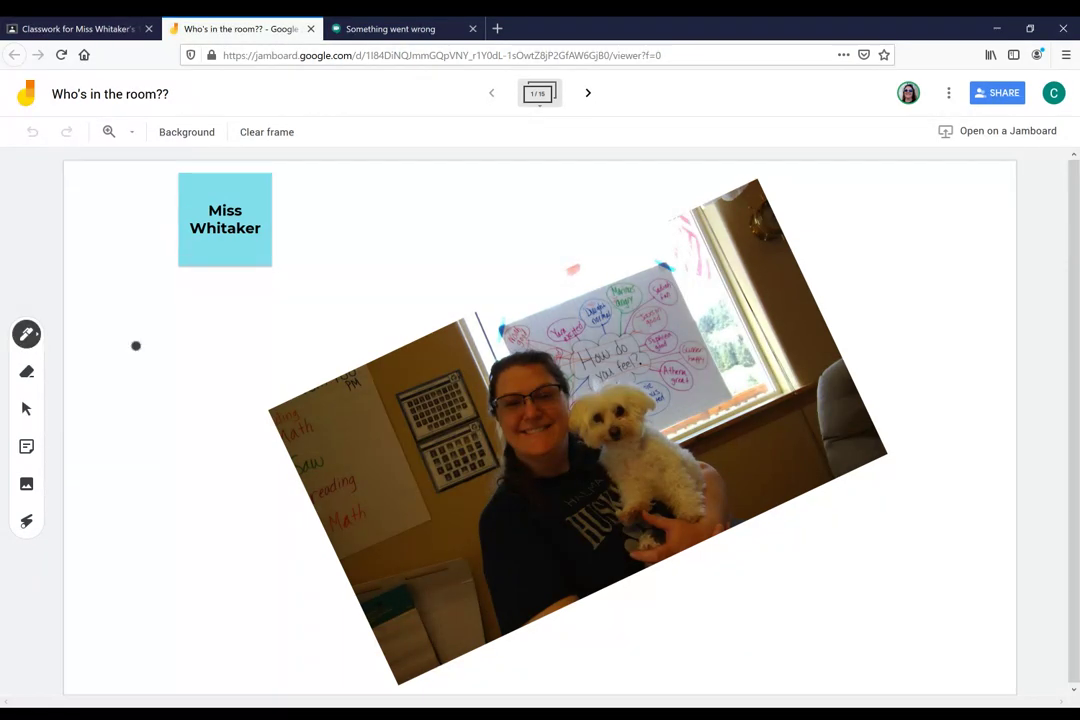
{"action": "mouse_move", "coordinate": [139, 332]}
{"action": "left_mouse_down"}
{"action": "mouse_move", "coordinate": [98, 334]}
{"action": "mouse_move", "coordinate": [157, 393]}
{"action": "left_mouse_up"}
{"action": "mouse_move", "coordinate": [157, 317]}
{"action": "left_mouse_down"}
{"action": "mouse_move", "coordinate": [166, 314]}
{"action": "mouse_move", "coordinate": [157, 393]}
{"action": "left_mouse_up"}
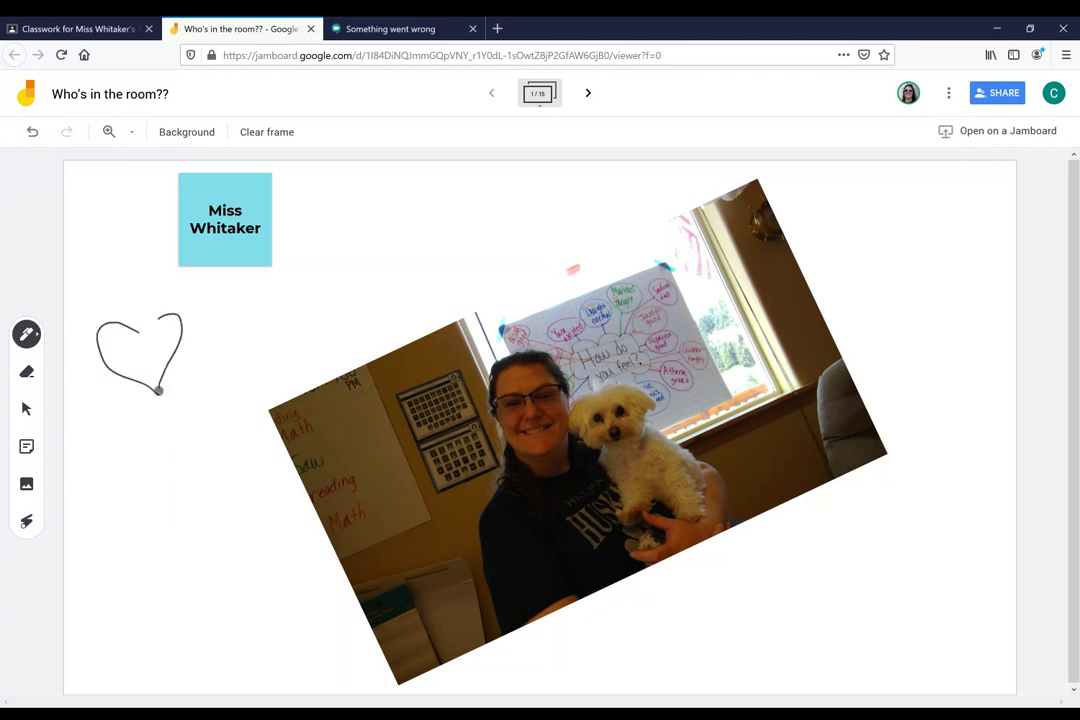
{"action": "mouse_move", "coordinate": [166, 316]}
{"action": "left_mouse_down"}
{"action": "mouse_move", "coordinate": [145, 318]}
{"action": "mouse_move", "coordinate": [138, 332]}
{"action": "left_mouse_up"}
Erase the black heart below the blue sticky note with the eraser
{"action": "left_click", "coordinate": [27, 371]}
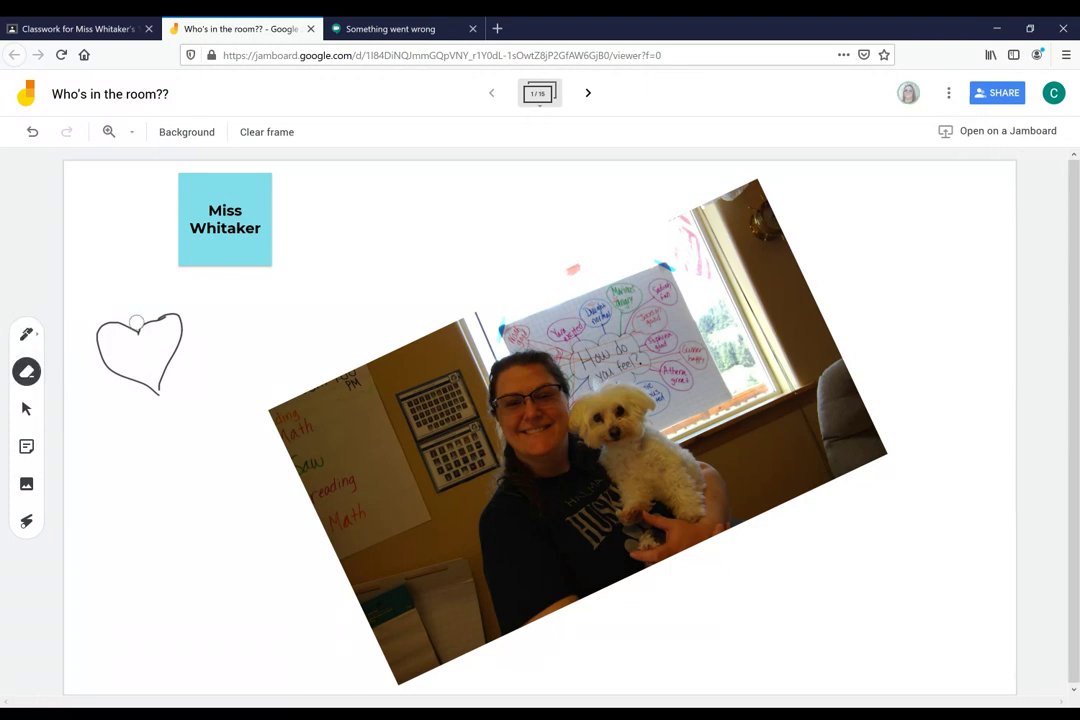
{"action": "mouse_move", "coordinate": [125, 330]}
{"action": "left_mouse_down"}
{"action": "mouse_move", "coordinate": [188, 313]}
{"action": "mouse_move", "coordinate": [173, 343]}
{"action": "mouse_move", "coordinate": [99, 309]}
{"action": "mouse_move", "coordinate": [104, 362]}
{"action": "mouse_move", "coordinate": [178, 374]}
{"action": "mouse_move", "coordinate": [186, 309]}
{"action": "mouse_move", "coordinate": [89, 328]}
{"action": "mouse_move", "coordinate": [188, 328]}
{"action": "mouse_move", "coordinate": [171, 362]}
{"action": "mouse_move", "coordinate": [123, 380]}
{"action": "mouse_move", "coordinate": [171, 376]}
{"action": "left_mouse_up"}
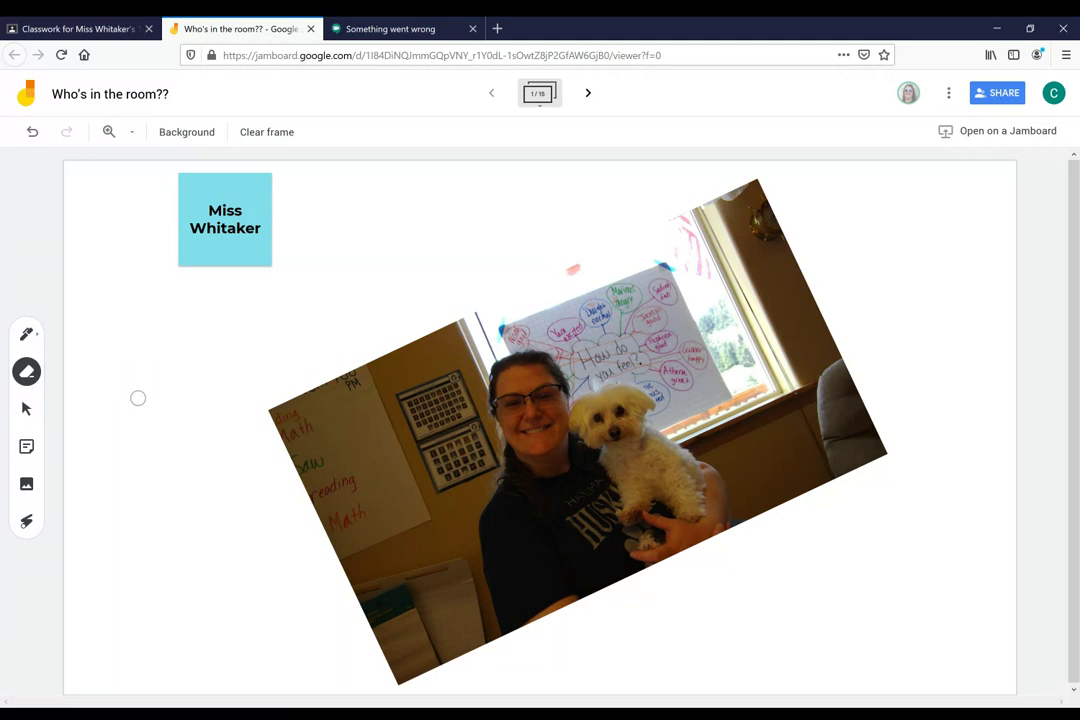
Draw a red heart with the Marker tool in the blank area between the blue sticky note and the photo
{"action": "left_click", "coordinate": [30, 336]}
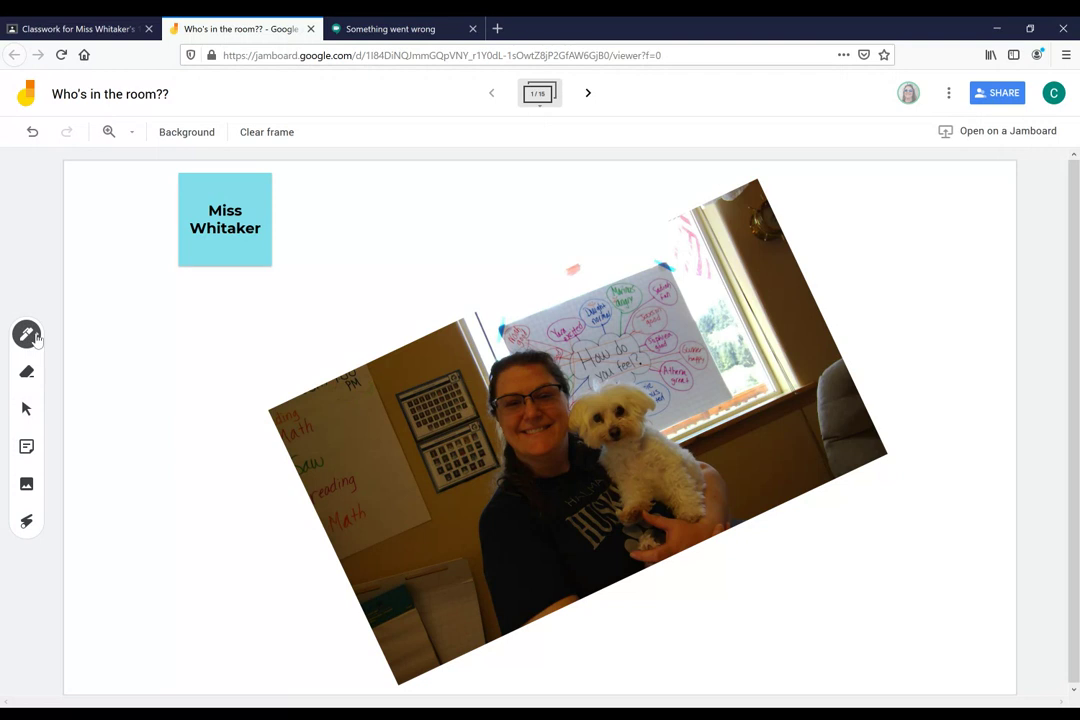
{"action": "left_click", "coordinate": [30, 336]}
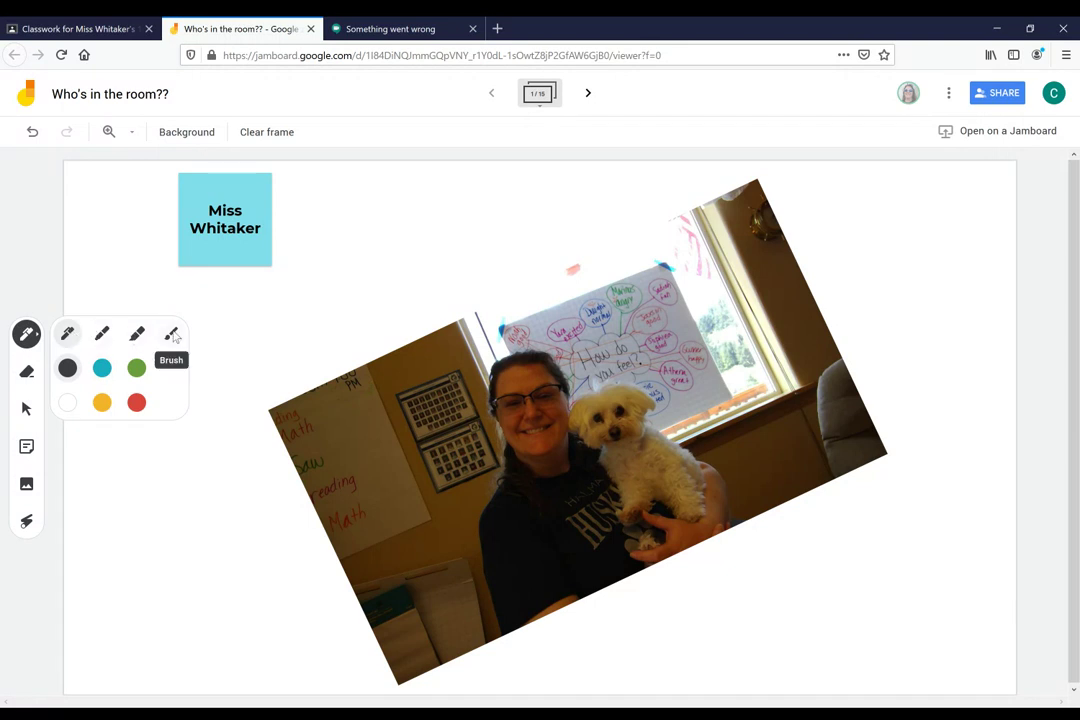
{"action": "left_click", "coordinate": [102, 340]}
{"action": "left_click", "coordinate": [139, 401]}
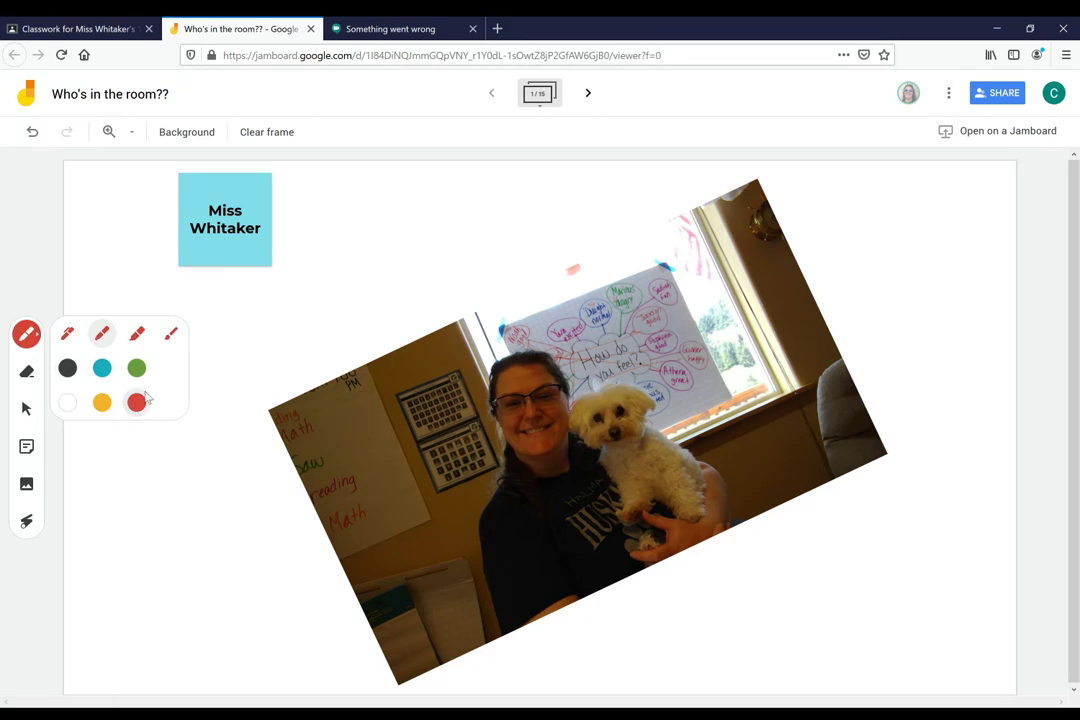
{"action": "mouse_move", "coordinate": [403, 240]}
{"action": "left_mouse_down"}
{"action": "mouse_move", "coordinate": [378, 224]}
{"action": "mouse_move", "coordinate": [342, 255]}
{"action": "mouse_move", "coordinate": [413, 305]}
{"action": "left_mouse_up"}
{"action": "mouse_move", "coordinate": [402, 243]}
{"action": "left_mouse_down"}
{"action": "mouse_move", "coordinate": [427, 229]}
{"action": "mouse_move", "coordinate": [454, 256]}
{"action": "mouse_move", "coordinate": [413, 304]}
{"action": "left_mouse_up"}
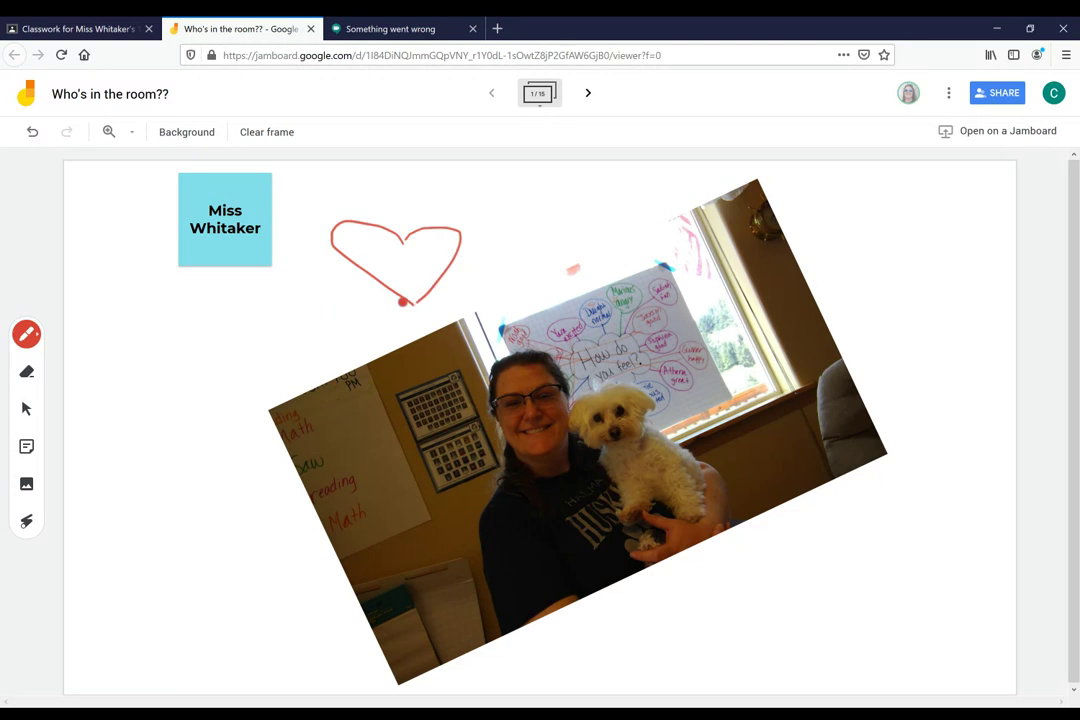
Draw a larger blue heart around the red one with the Highlighter tool
{"action": "left_click", "coordinate": [32, 342]}
{"action": "left_click", "coordinate": [136, 333]}
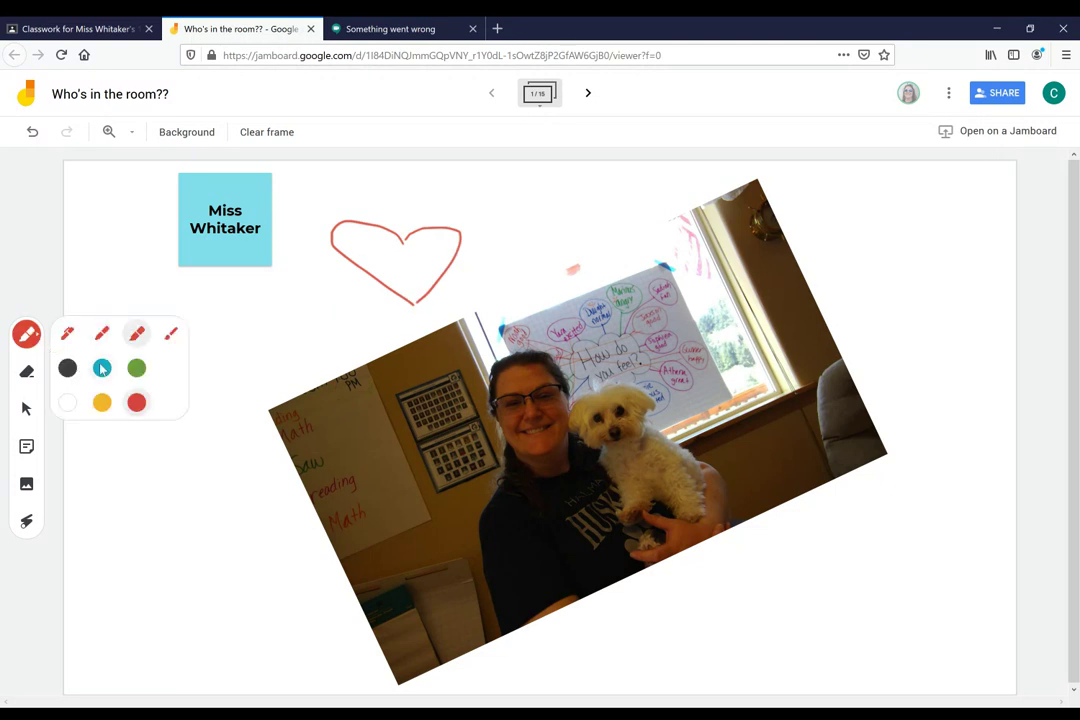
{"action": "left_click", "coordinate": [101, 369]}
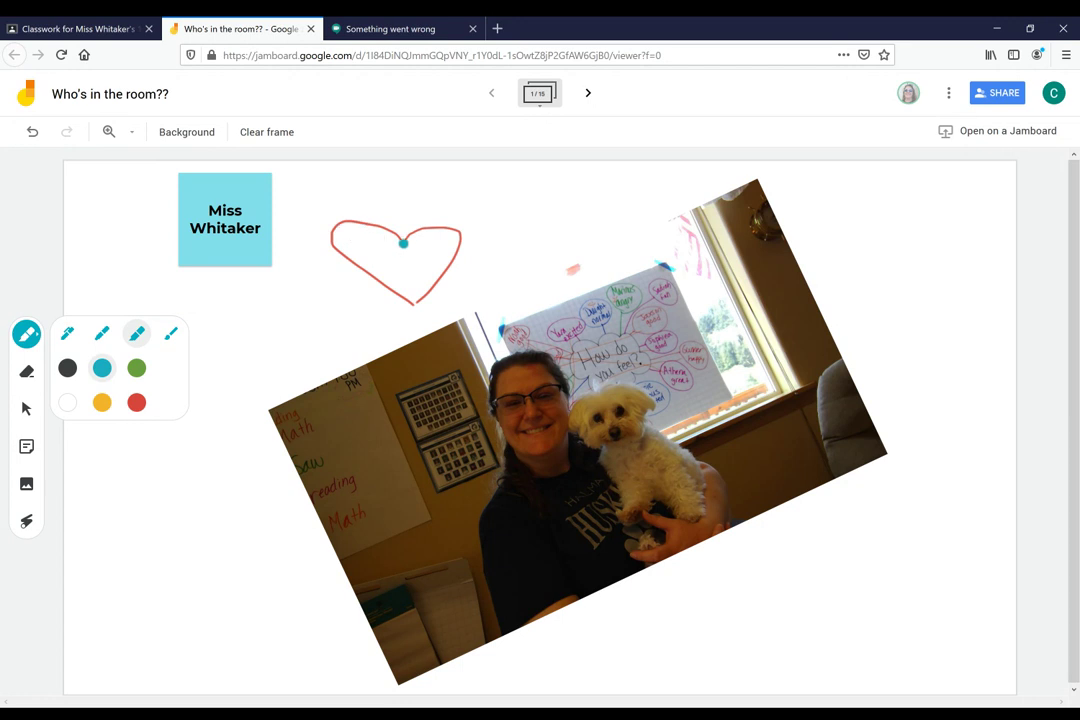
{"action": "mouse_move", "coordinate": [403, 234]}
{"action": "left_mouse_down"}
{"action": "mouse_move", "coordinate": [374, 217]}
{"action": "mouse_move", "coordinate": [314, 247]}
{"action": "mouse_move", "coordinate": [422, 313]}
{"action": "mouse_move", "coordinate": [410, 241]}
{"action": "mouse_move", "coordinate": [490, 195]}
{"action": "mouse_move", "coordinate": [432, 316]}
{"action": "left_mouse_up"}
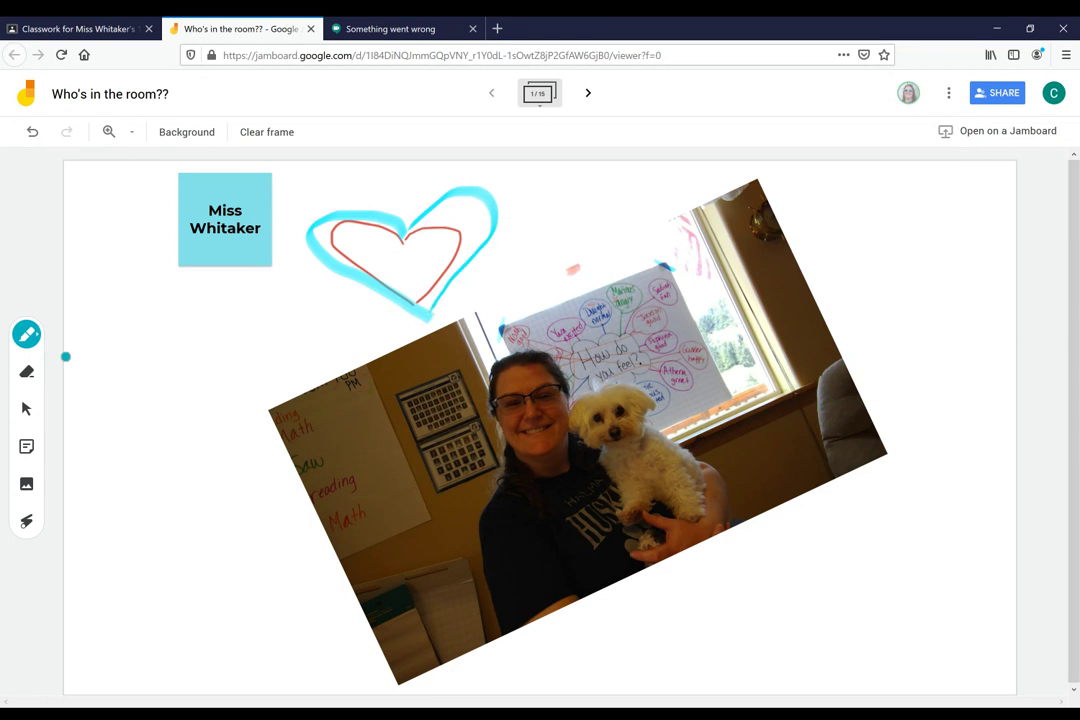
Fill the inside of the hearts with green using the Brush tool
{"action": "left_click", "coordinate": [28, 336]}
{"action": "left_click", "coordinate": [171, 333]}
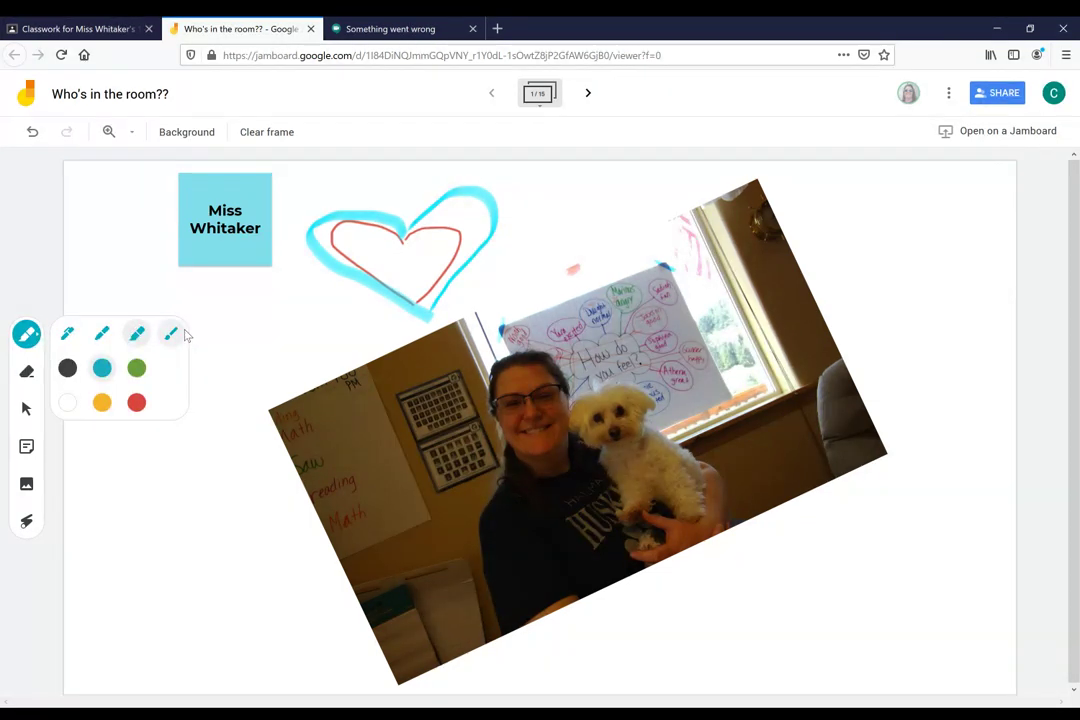
{"action": "left_click", "coordinate": [137, 368]}
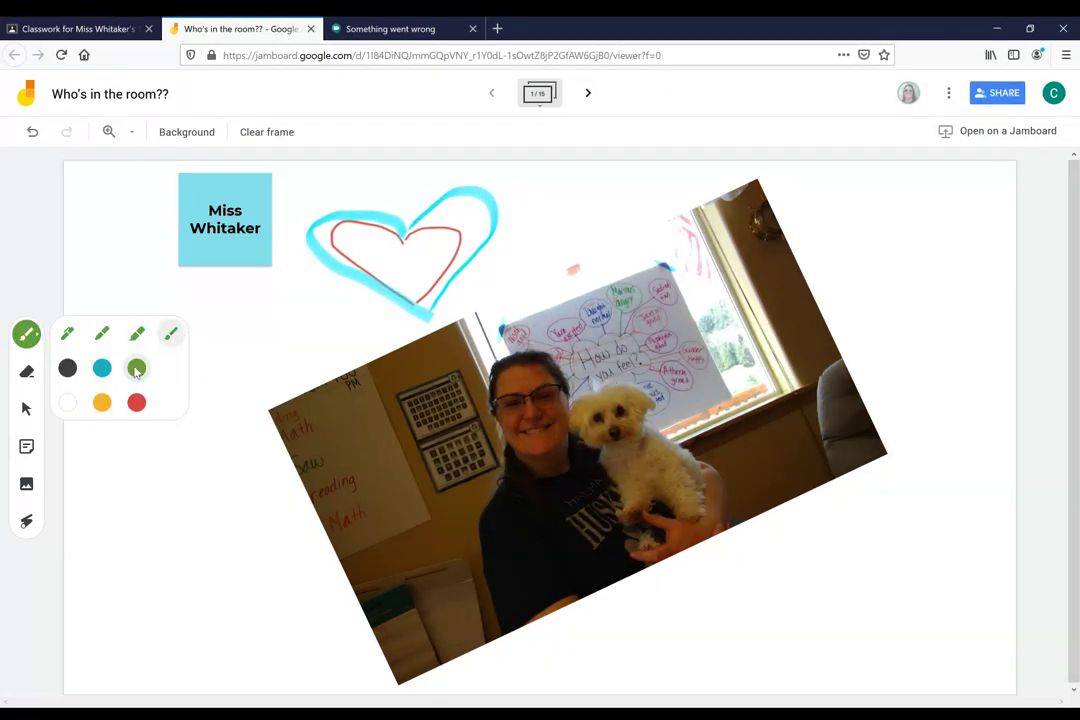
{"action": "left_click", "coordinate": [358, 240]}
{"action": "mouse_move", "coordinate": [362, 242]}
{"action": "left_mouse_down"}
{"action": "mouse_move", "coordinate": [405, 265]}
{"action": "mouse_move", "coordinate": [366, 246]}
{"action": "mouse_move", "coordinate": [381, 237]}
{"action": "mouse_move", "coordinate": [347, 231]}
{"action": "mouse_move", "coordinate": [381, 270]}
{"action": "mouse_move", "coordinate": [434, 284]}
{"action": "mouse_move", "coordinate": [463, 210]}
{"action": "mouse_move", "coordinate": [372, 190]}
{"action": "mouse_move", "coordinate": [350, 200]}
{"action": "mouse_move", "coordinate": [398, 210]}
{"action": "mouse_move", "coordinate": [419, 285]}
{"action": "mouse_move", "coordinate": [433, 248]}
{"action": "mouse_move", "coordinate": [427, 286]}
{"action": "mouse_move", "coordinate": [331, 235]}
{"action": "mouse_move", "coordinate": [402, 287]}
{"action": "mouse_move", "coordinate": [499, 195]}
{"action": "mouse_move", "coordinate": [490, 224]}
{"action": "left_mouse_up"}
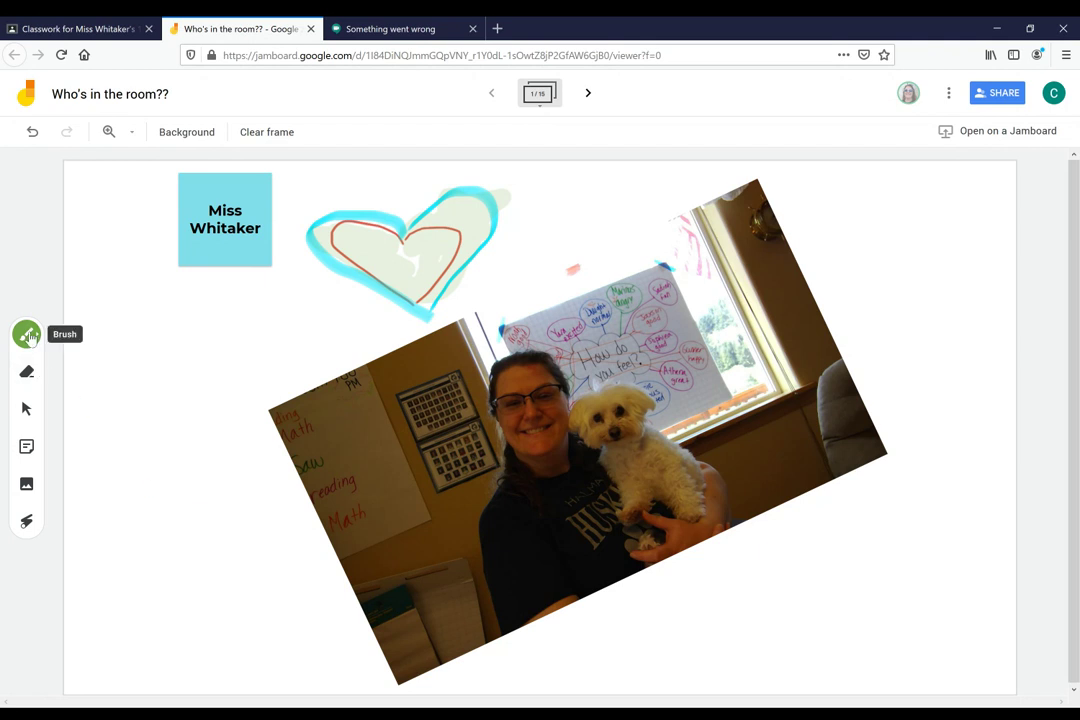
Erase most of the red, blue and green heart drawing, leaving only scattered remnants
{"action": "left_click", "coordinate": [27, 371]}
{"action": "mouse_move", "coordinate": [455, 228]}
{"action": "left_mouse_down"}
{"action": "mouse_move", "coordinate": [337, 238]}
{"action": "mouse_move", "coordinate": [358, 262]}
{"action": "mouse_move", "coordinate": [420, 275]}
{"action": "mouse_move", "coordinate": [342, 287]}
{"action": "mouse_move", "coordinate": [388, 205]}
{"action": "mouse_move", "coordinate": [446, 280]}
{"action": "left_mouse_up"}
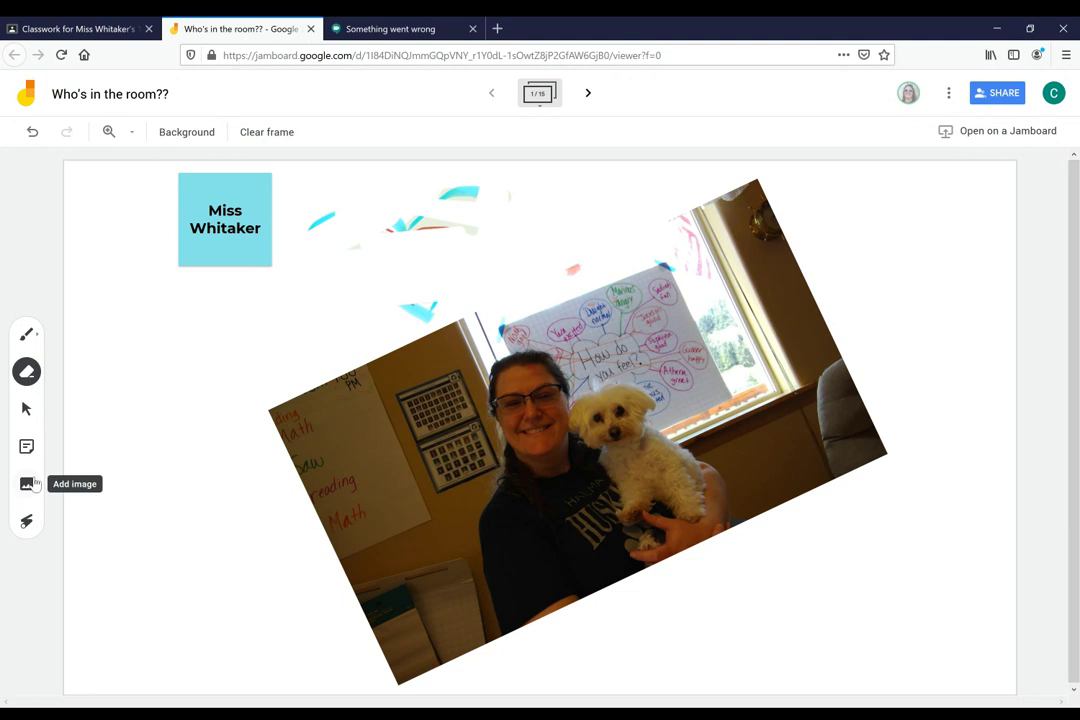
Start adding an image to the frame and run a Google Image Search for "donut"
{"action": "left_click", "coordinate": [33, 485]}
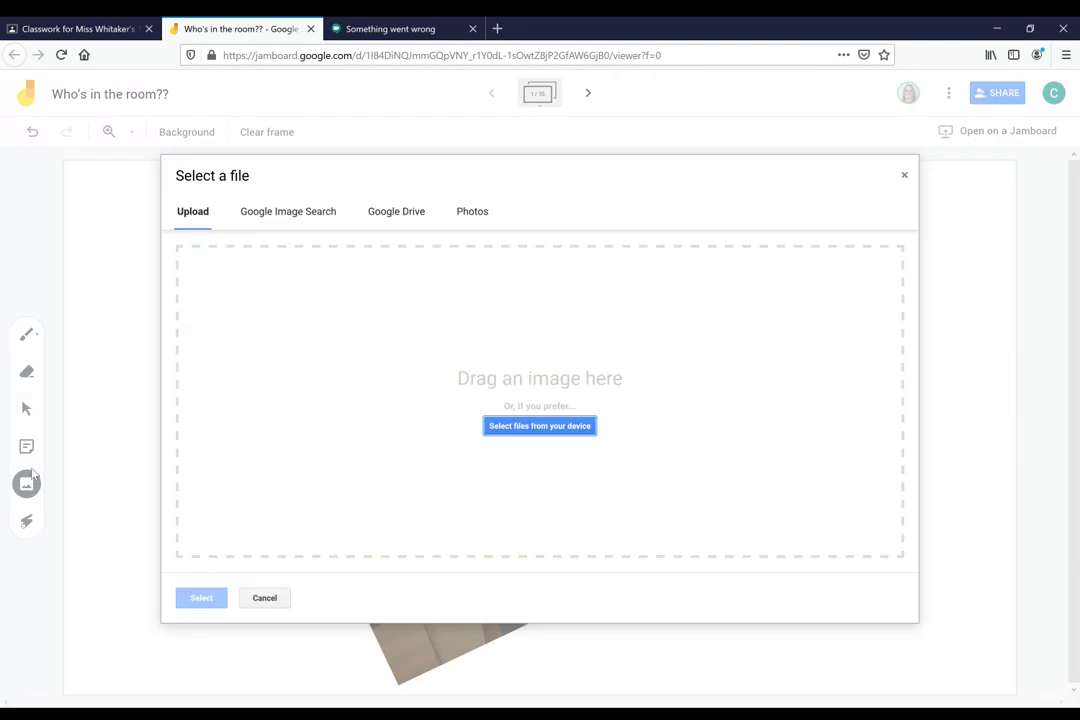
{"action": "left_click", "coordinate": [311, 213]}
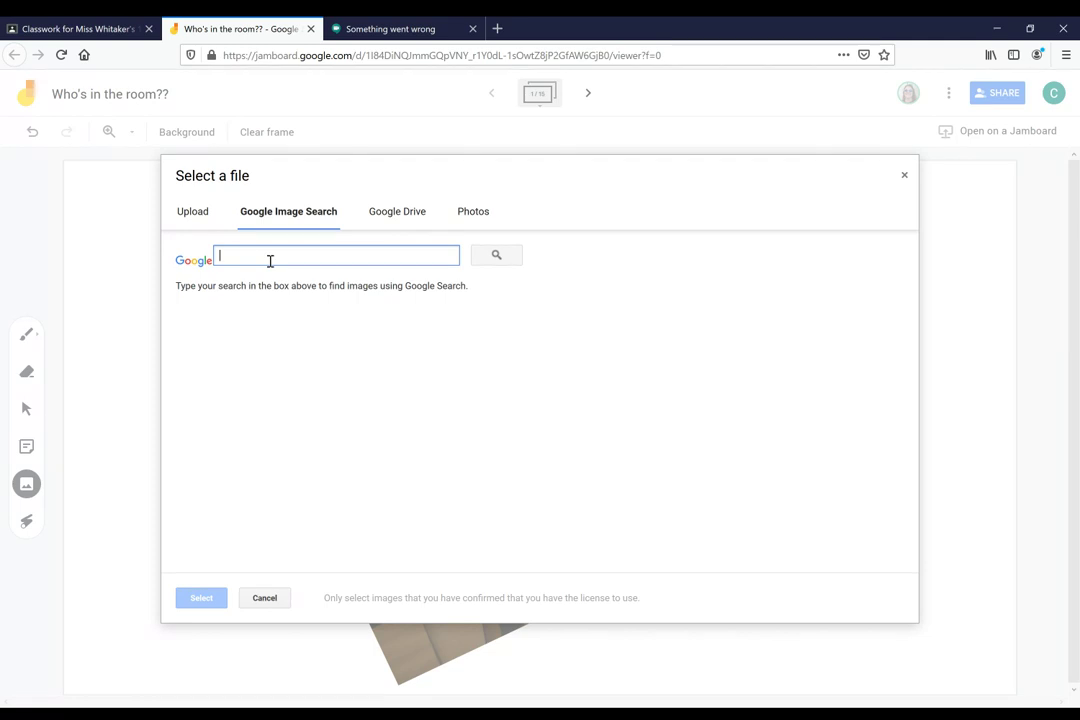
{"action": "type", "text": "donut"}
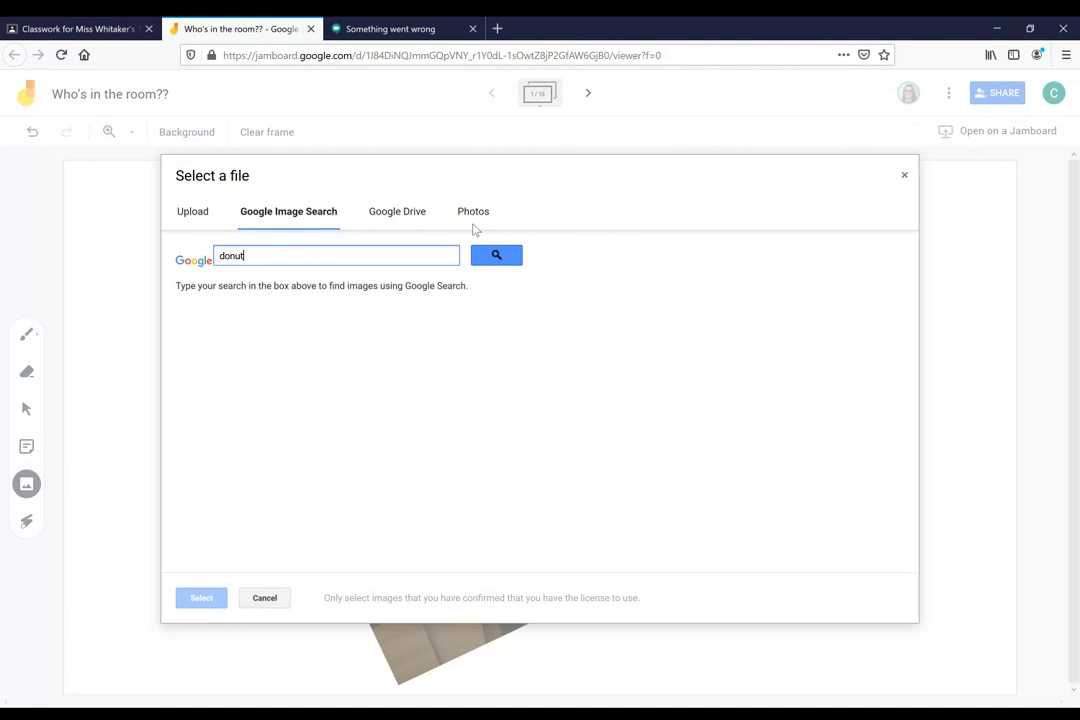
{"action": "left_click", "coordinate": [503, 259]}
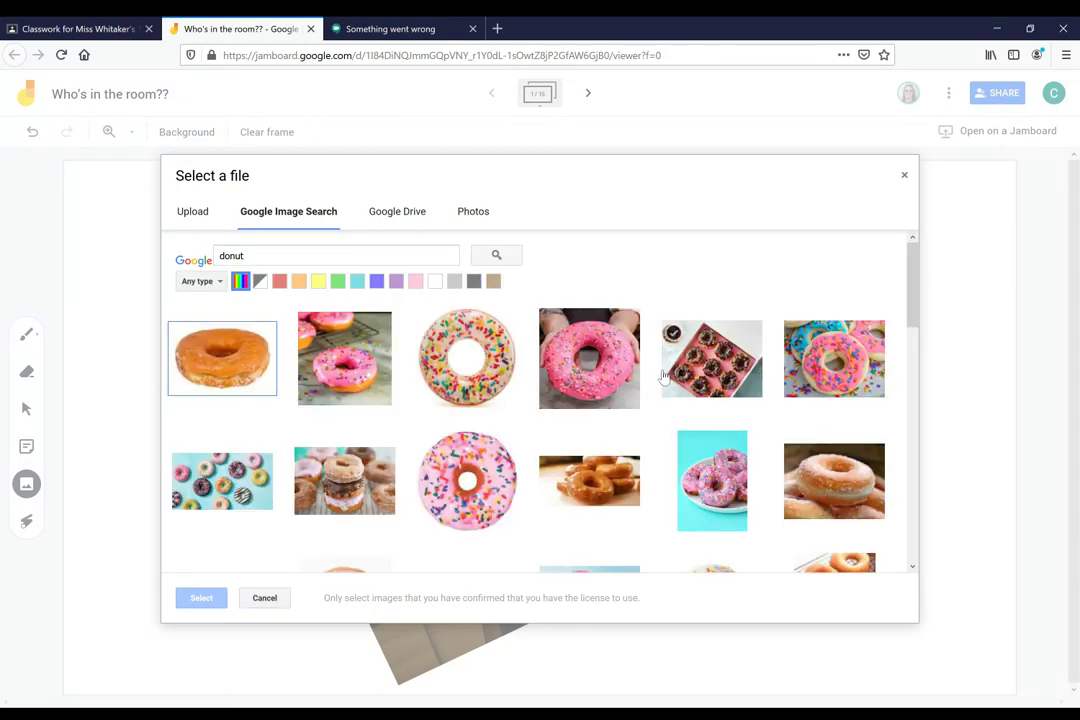
Browse the donut image results and insert the picture of stacked glazed donuts into the frame
{"action": "scroll", "coordinate": [662, 376], "scroll_direction": "down", "scroll_amount": 10}
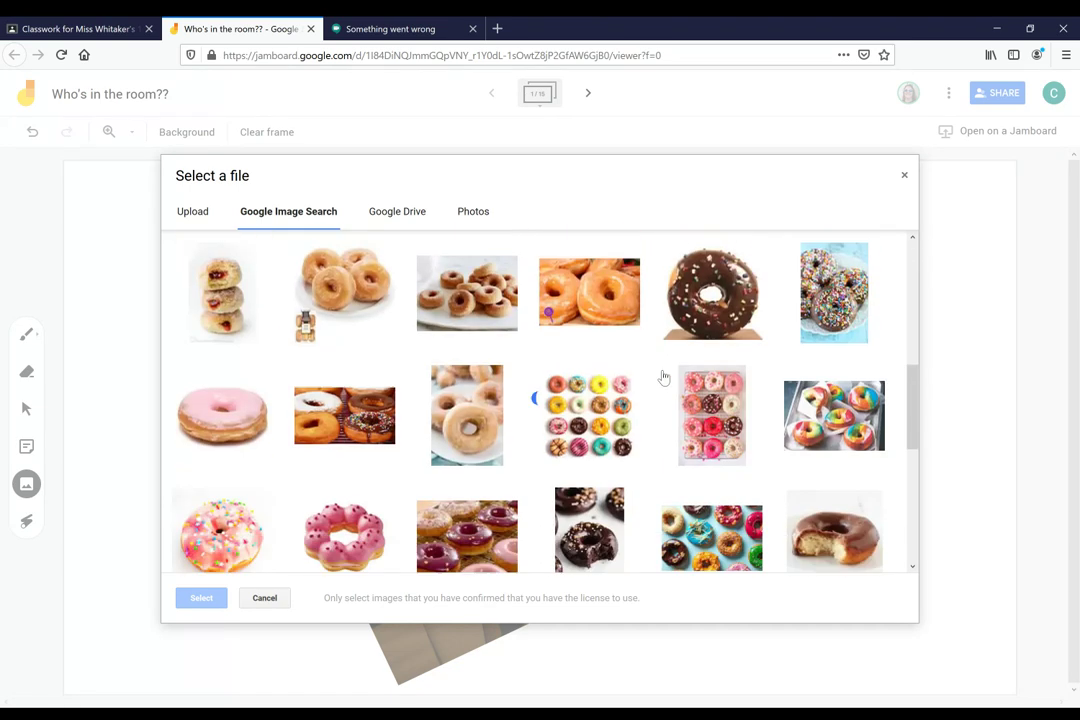
{"action": "scroll", "coordinate": [662, 376], "scroll_direction": "down", "scroll_amount": 8}
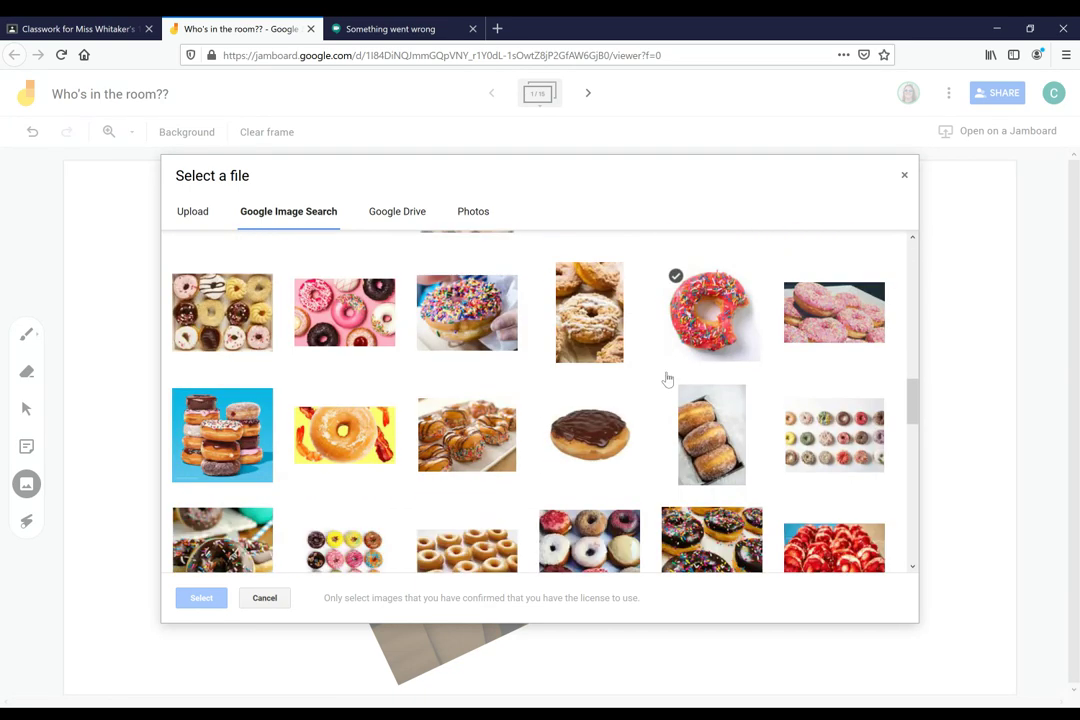
{"action": "scroll", "coordinate": [667, 379], "scroll_direction": "down", "scroll_amount": 8}
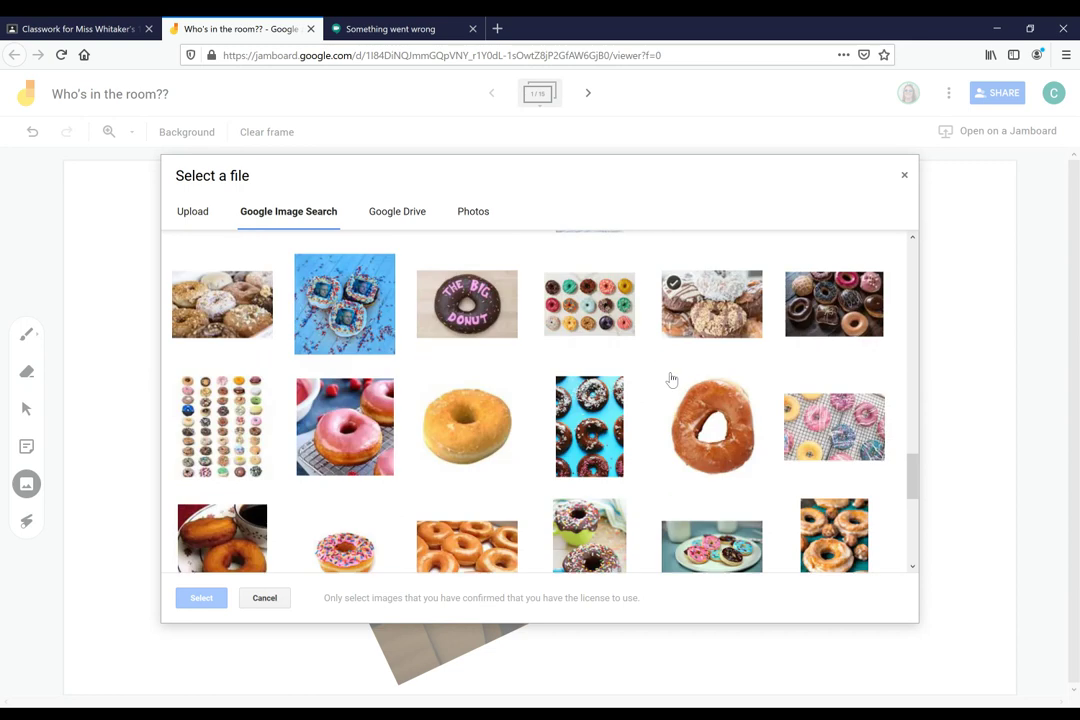
{"action": "scroll", "coordinate": [672, 380], "scroll_direction": "down", "scroll_amount": 8}
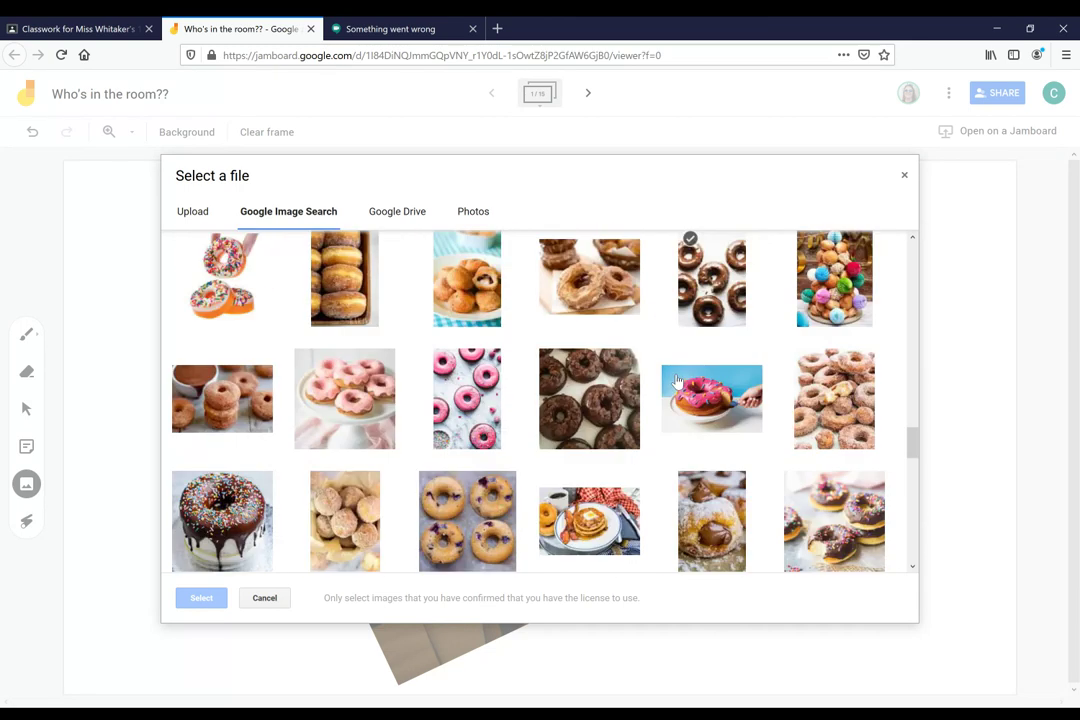
{"action": "scroll", "coordinate": [677, 381], "scroll_direction": "down", "scroll_amount": 4}
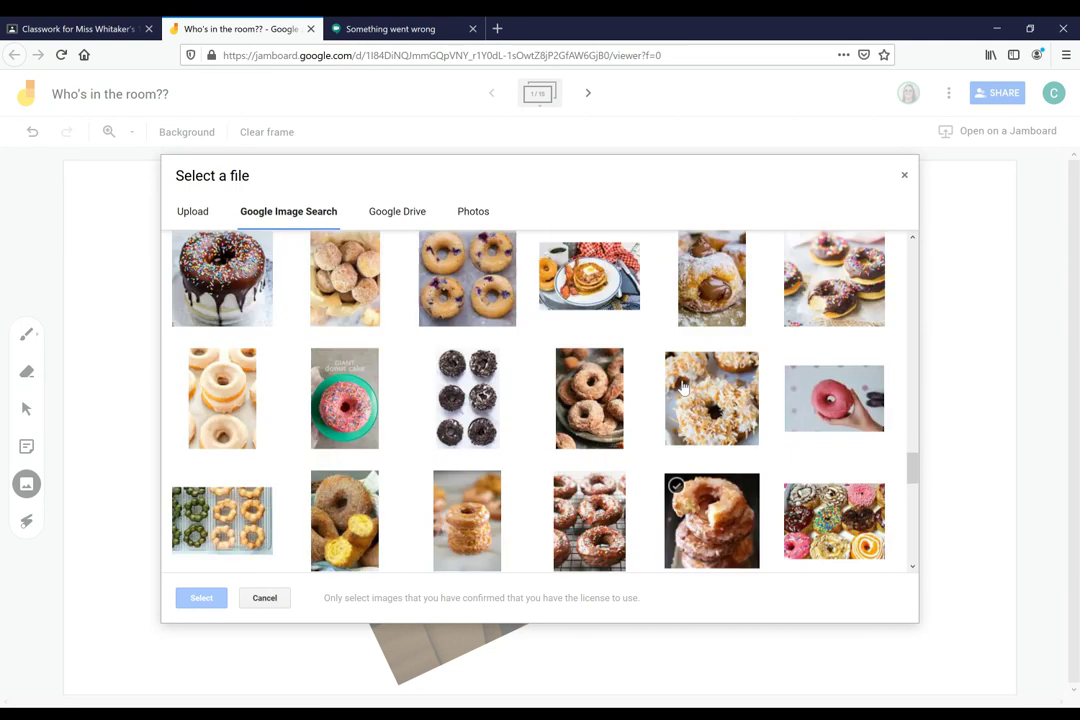
{"action": "scroll", "coordinate": [681, 386], "scroll_direction": "up", "scroll_amount": 10}
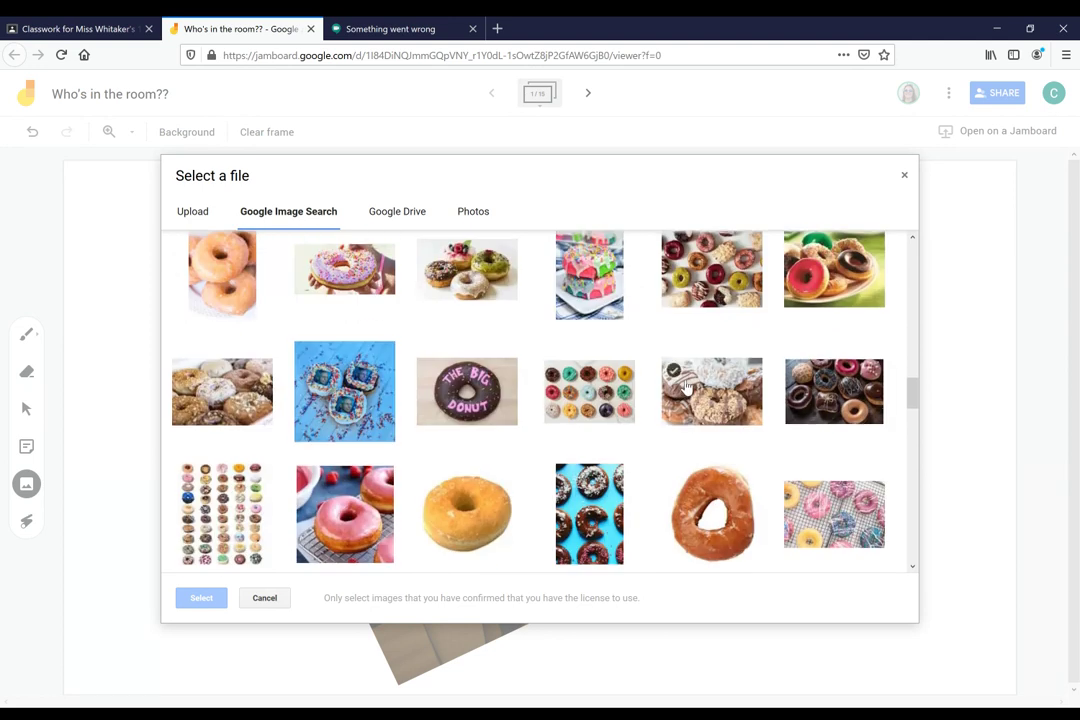
{"action": "scroll", "coordinate": [686, 386], "scroll_direction": "up", "scroll_amount": 5}
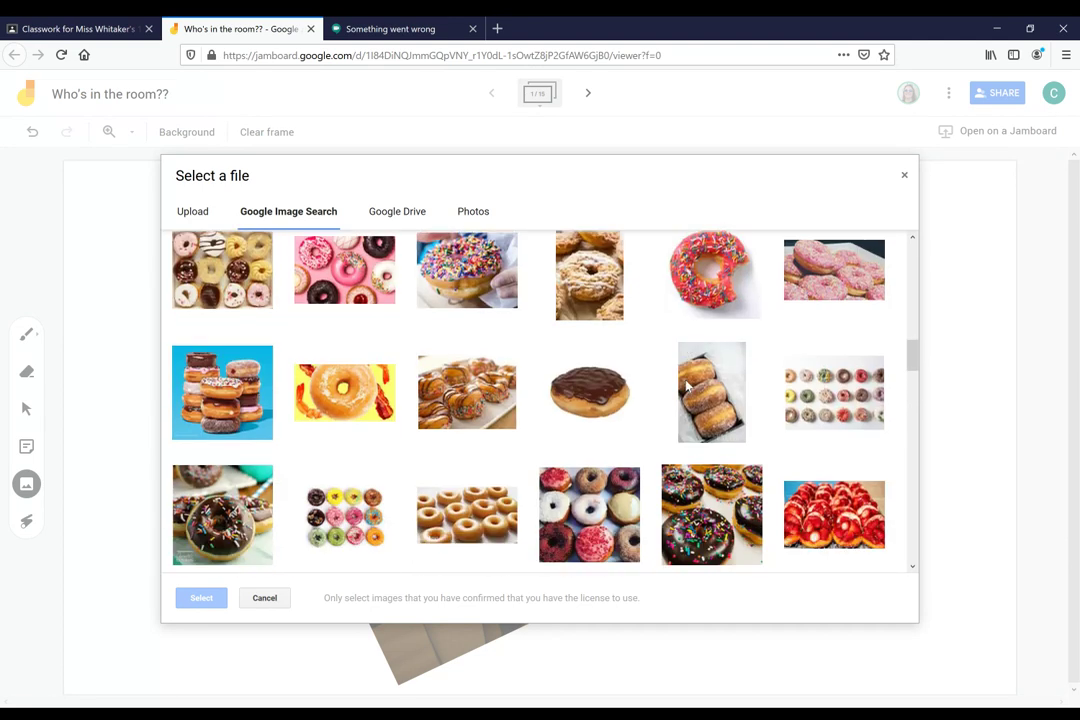
{"action": "scroll", "coordinate": [686, 386], "scroll_direction": "down", "scroll_amount": 5}
{"action": "left_click", "coordinate": [202, 352]}
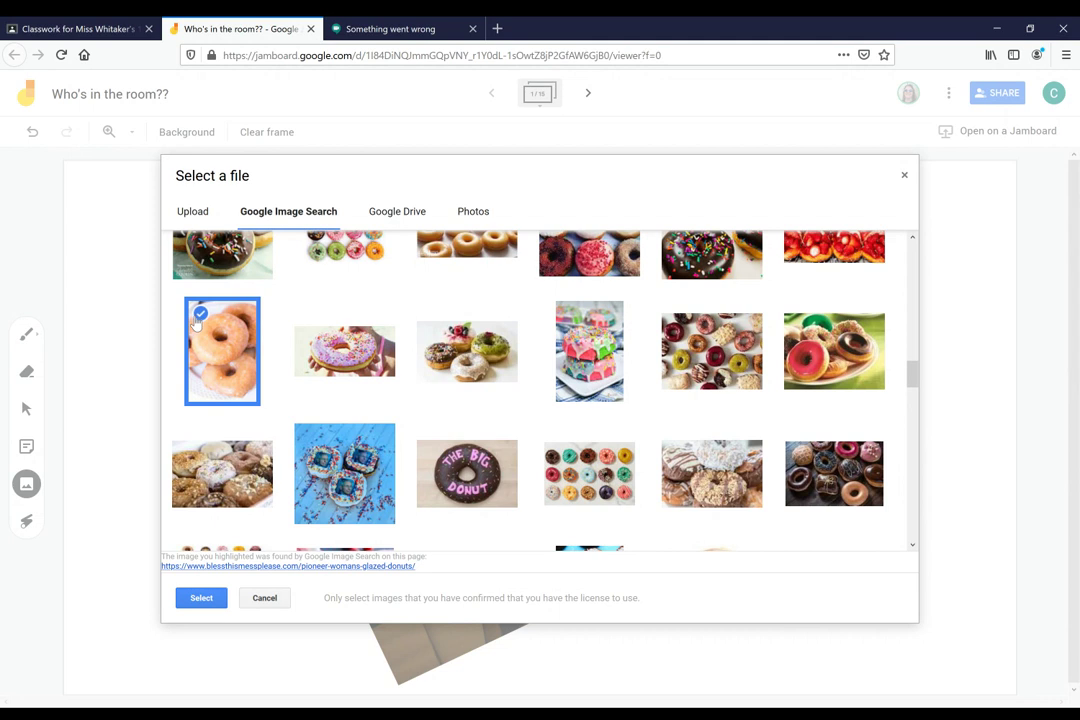
{"action": "left_click", "coordinate": [203, 600]}
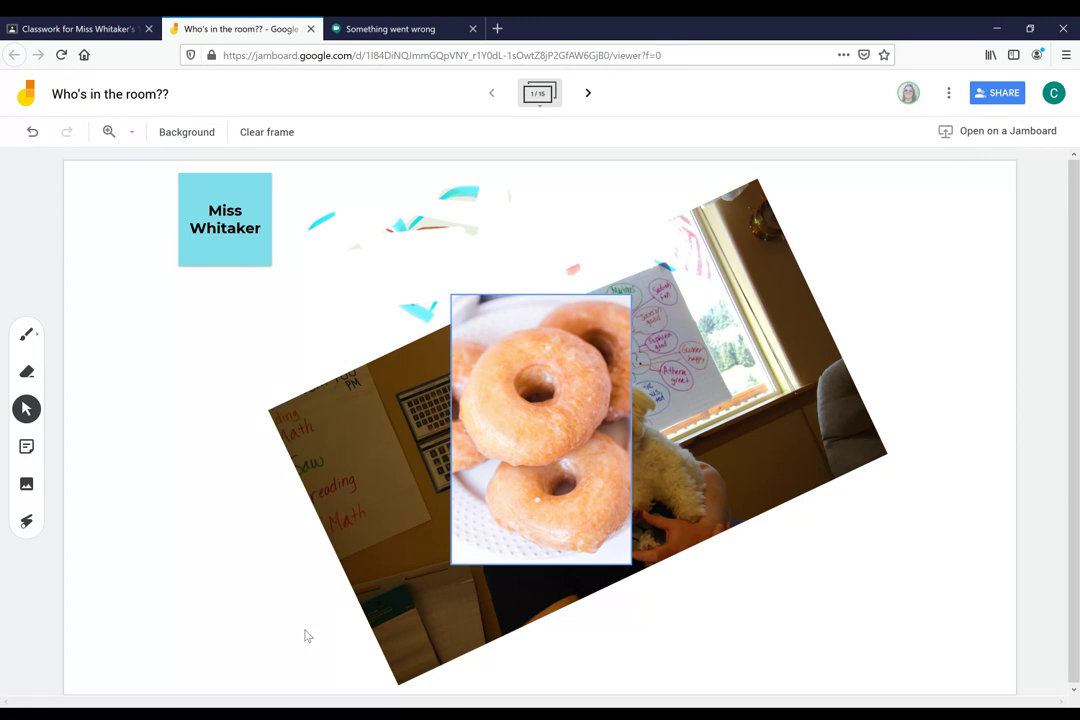
Move the donut image off the teacher's photo to below the sticky note, shrink it slightly and rotate it a little clockwise
{"action": "left_click", "coordinate": [525, 425]}
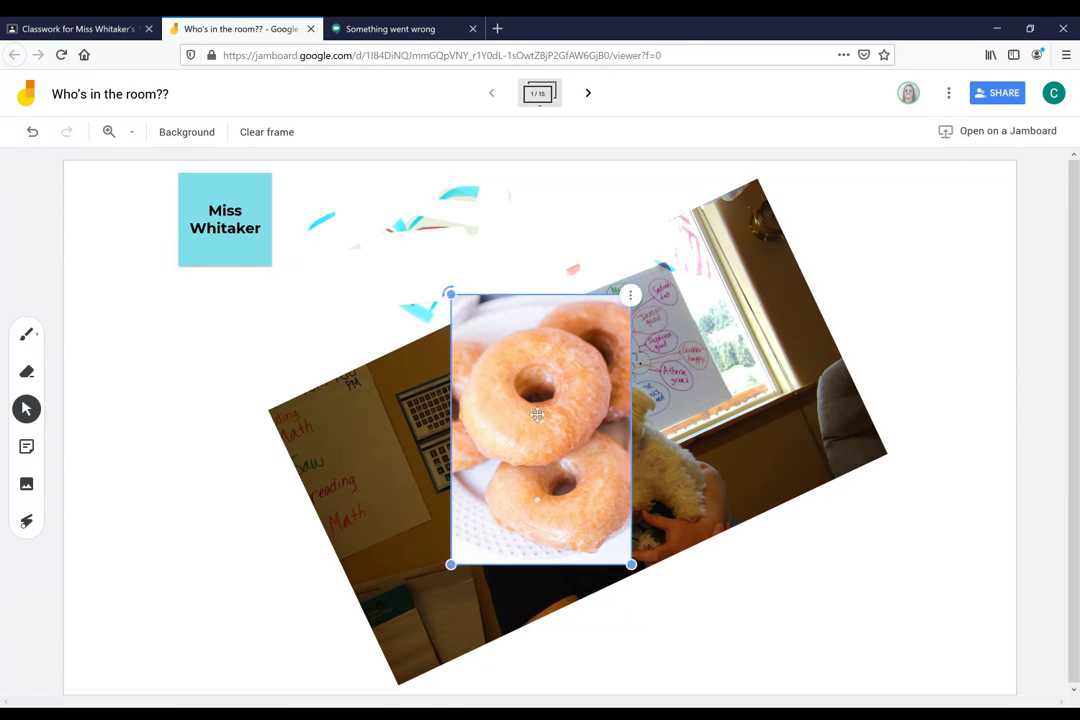
{"action": "left_click_drag", "start_coordinate": [540, 401], "coordinate": [215, 449]}
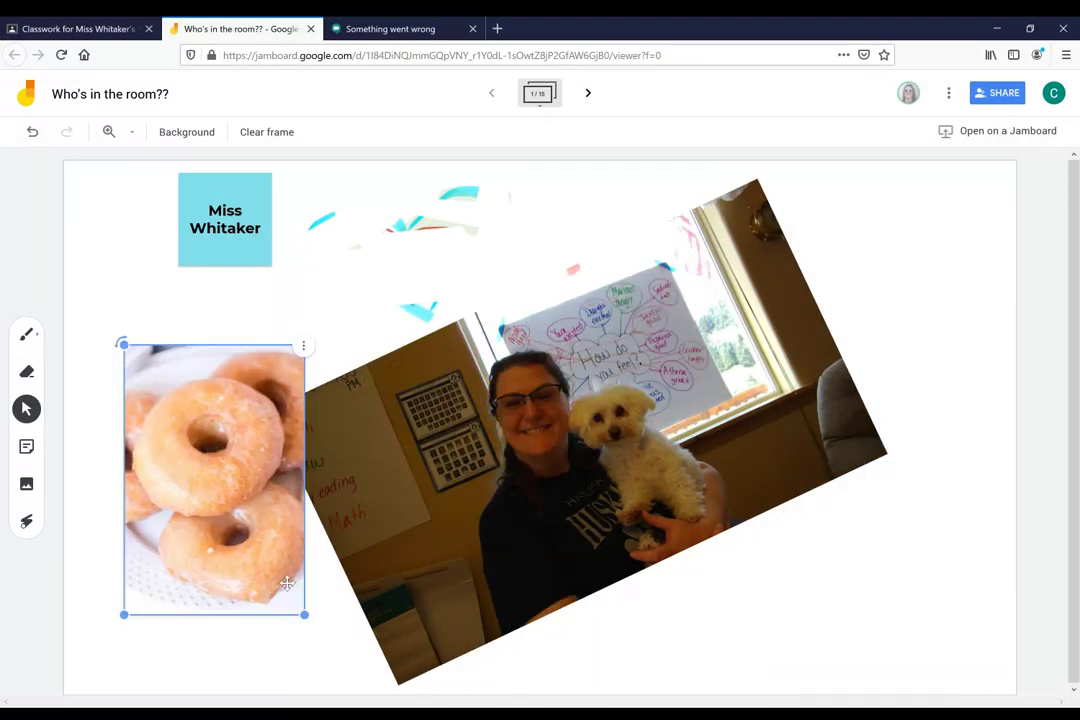
{"action": "left_click_drag", "start_coordinate": [303, 614], "coordinate": [333, 398]}
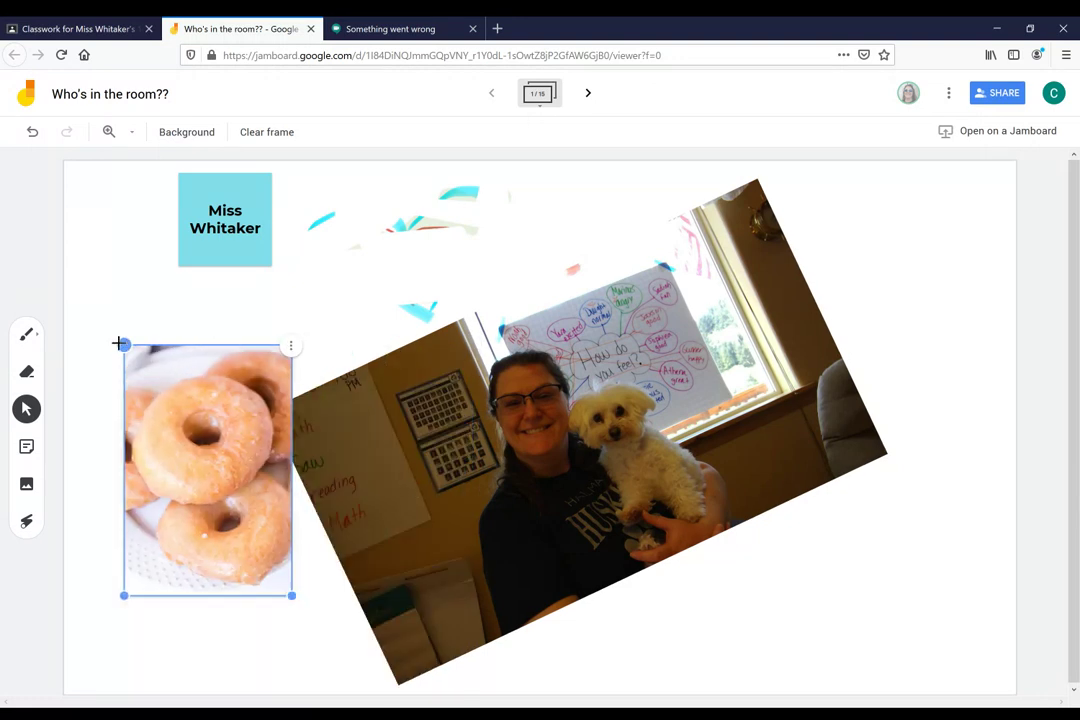
{"action": "mouse_move", "coordinate": [120, 343]}
{"action": "left_mouse_down"}
{"action": "mouse_move", "coordinate": [301, 352]}
{"action": "mouse_move", "coordinate": [350, 425]}
{"action": "mouse_move", "coordinate": [179, 586]}
{"action": "mouse_move", "coordinate": [152, 323]}
{"action": "mouse_move", "coordinate": [137, 337]}
{"action": "left_mouse_up"}
{"action": "left_click", "coordinate": [412, 387]}
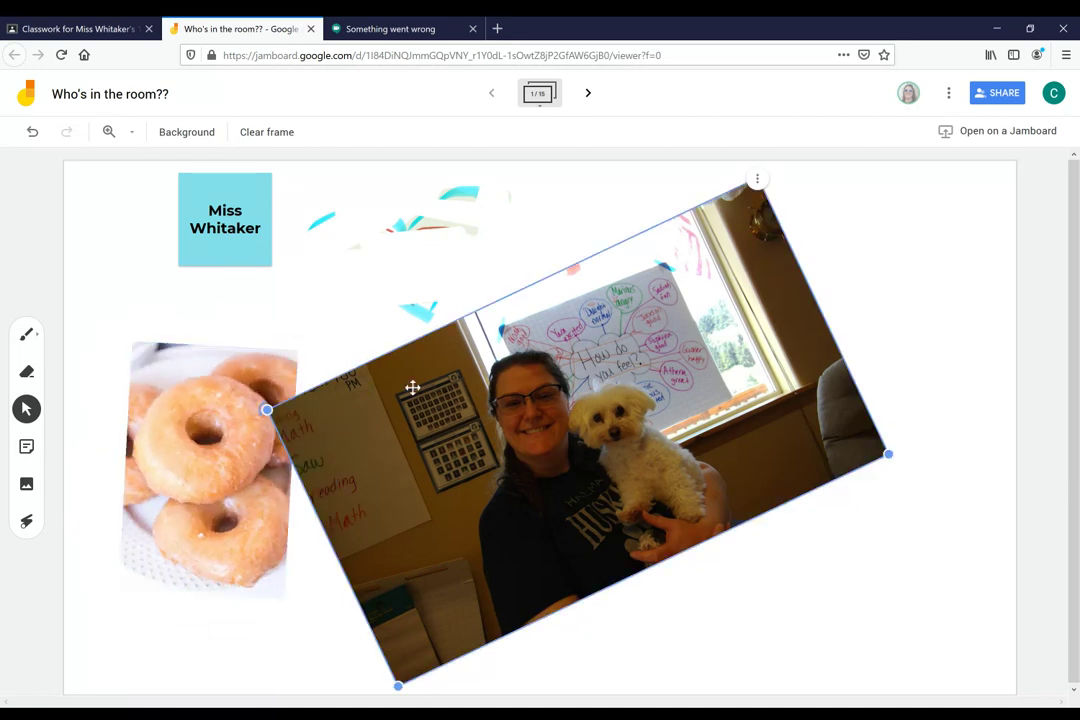
Reposition the donut image so that it overlaps the whiteboard side of the teacher's photo, and deselect it
{"action": "left_click_drag", "start_coordinate": [289, 405], "coordinate": [316, 349]}
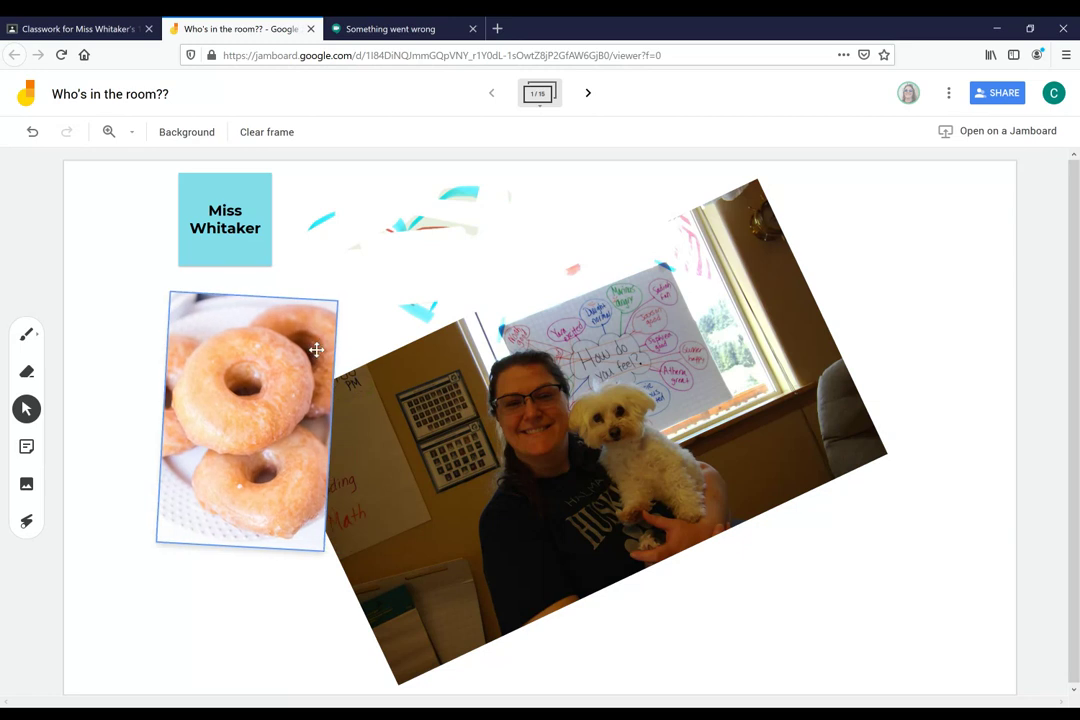
{"action": "left_click", "coordinate": [288, 308]}
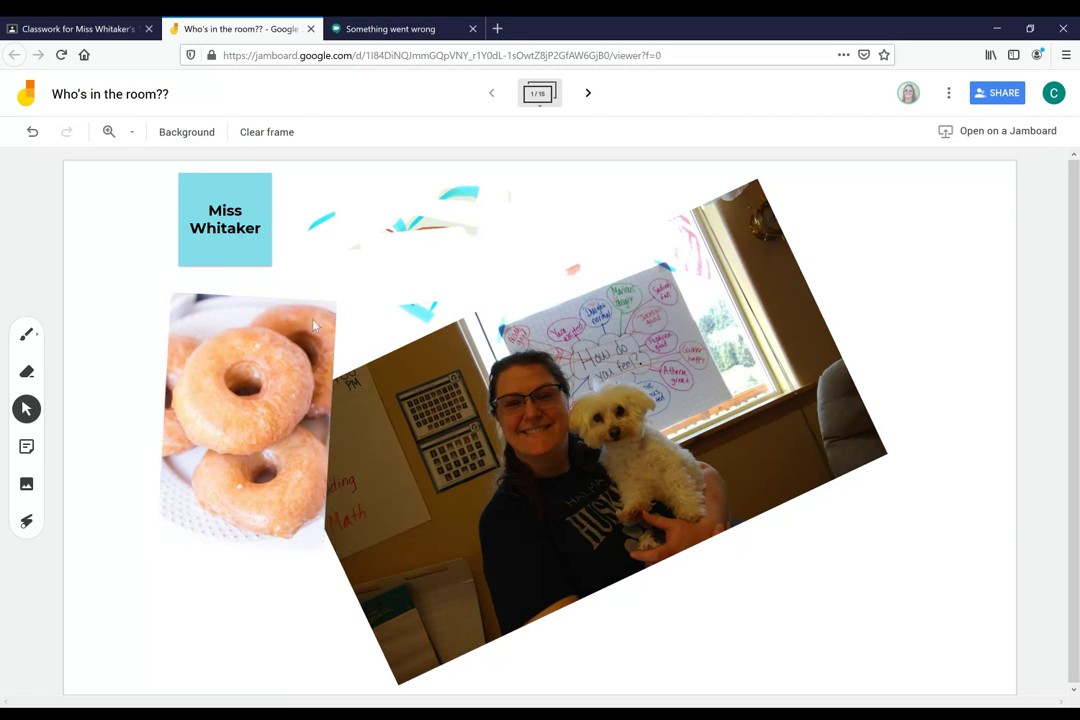
{"action": "left_click", "coordinate": [259, 333]}
{"action": "left_click", "coordinate": [263, 297]}
{"action": "left_click_drag", "start_coordinate": [264, 511], "coordinate": [329, 543]}
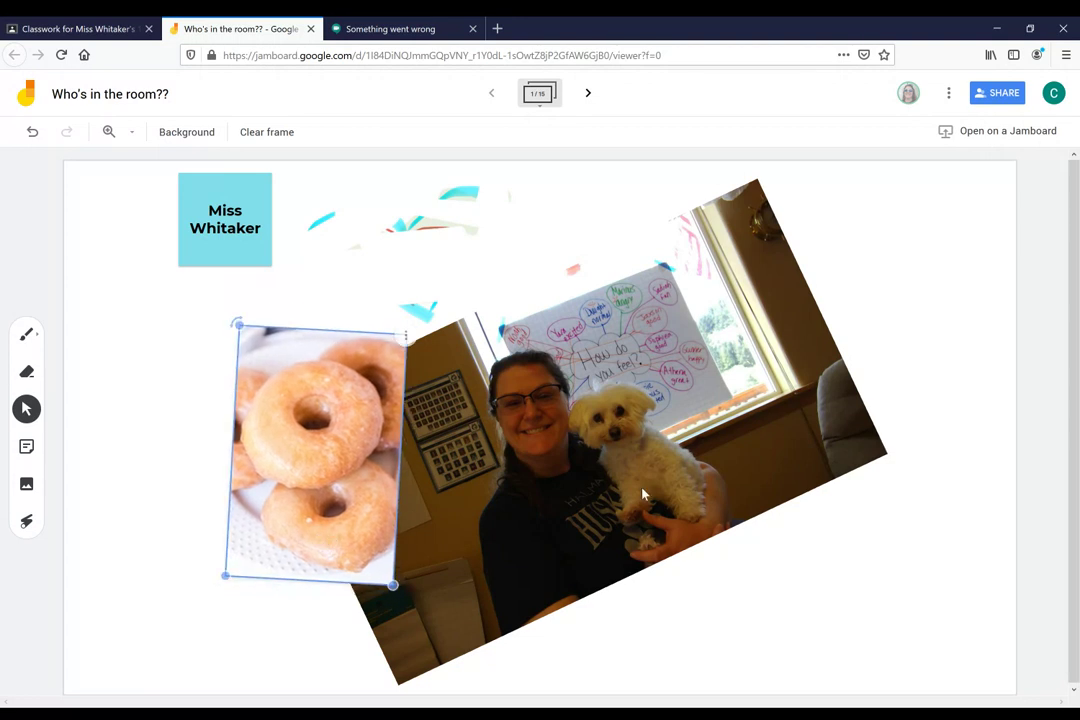
{"action": "left_click", "coordinate": [455, 248]}
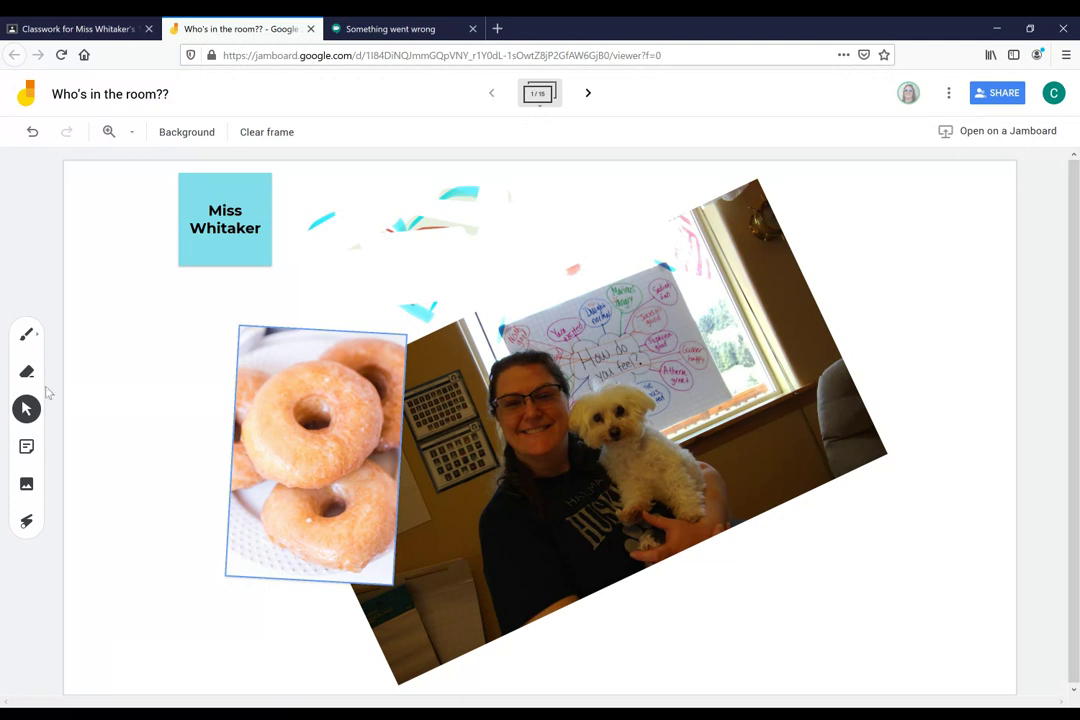
Start a new sticky note, try the blue and pink note colours, and settle on green
{"action": "left_click", "coordinate": [21, 453]}
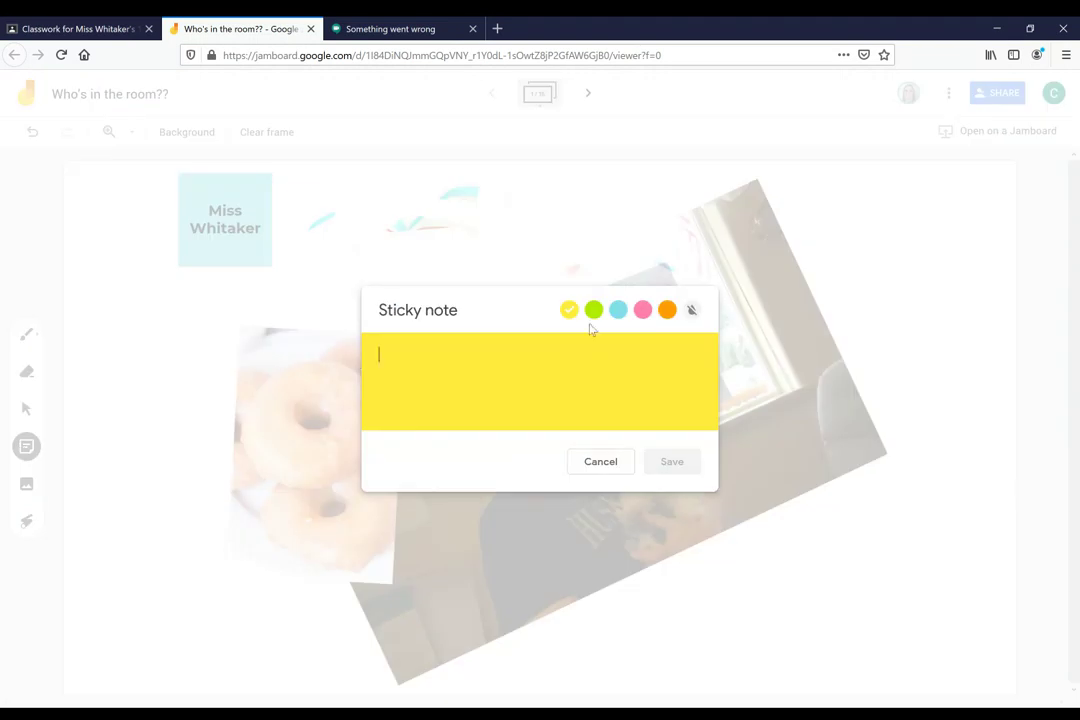
{"action": "left_click", "coordinate": [593, 310]}
{"action": "left_click", "coordinate": [618, 310]}
{"action": "left_click", "coordinate": [642, 310]}
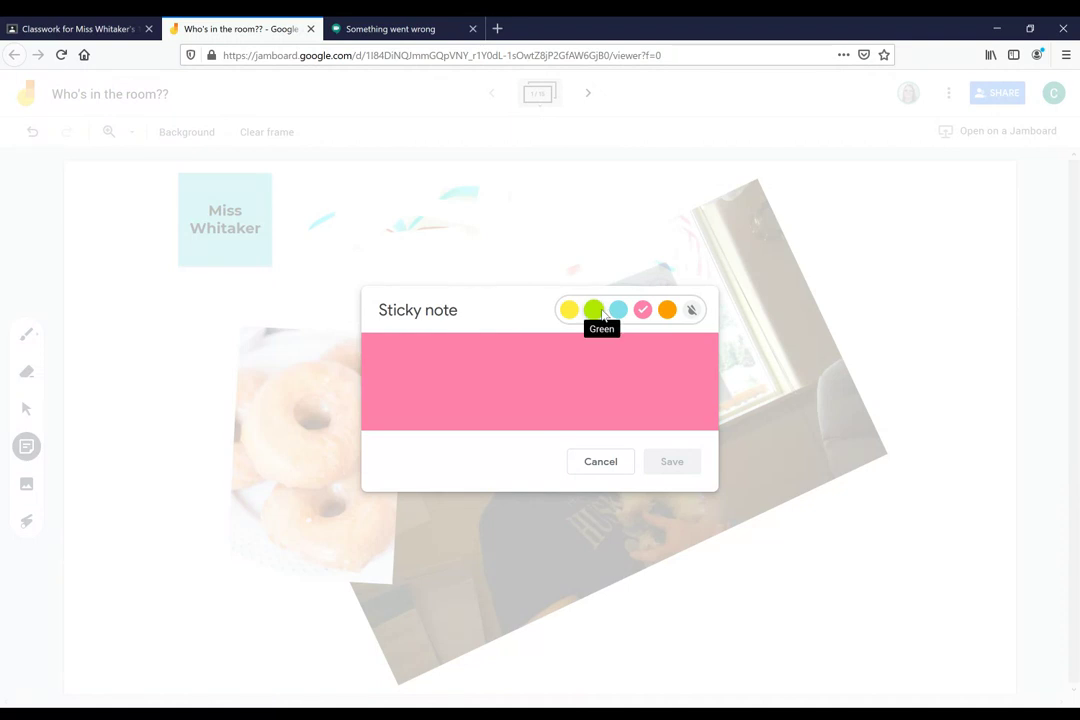
{"action": "left_click", "coordinate": [594, 314]}
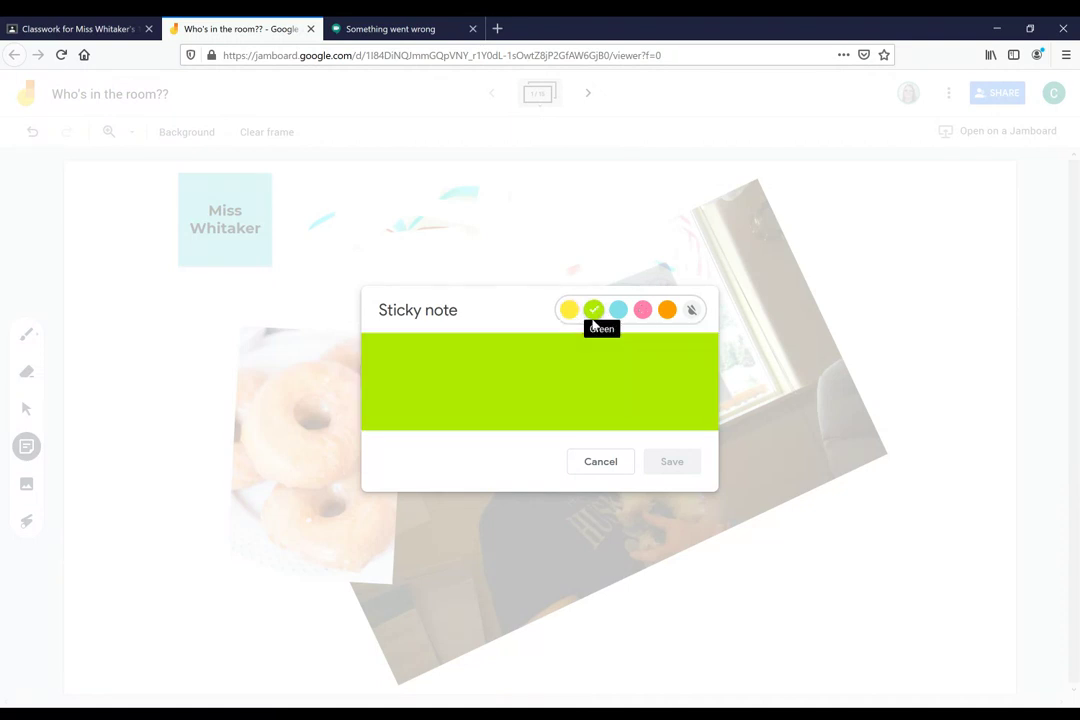
Write "I miss you all so so much!!!!!!!!!!" on the green note, save it, and dismiss the blank follow-up note
{"action": "left_click", "coordinate": [455, 359]}
{"action": "type", "text": "W"}
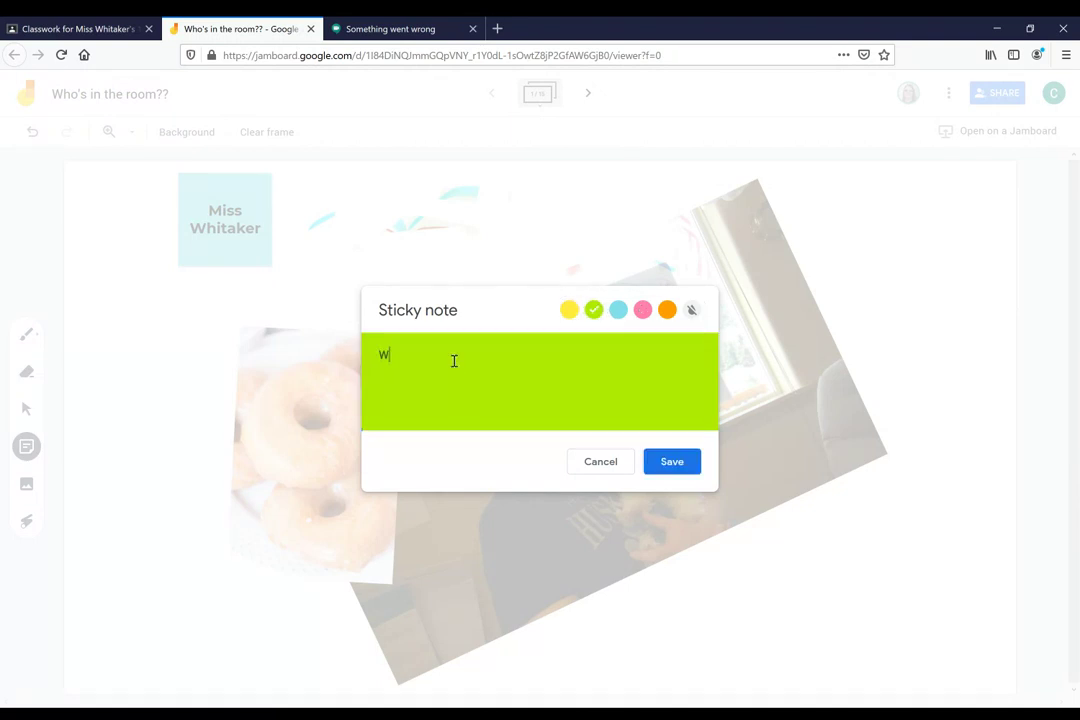
{"action": "key", "text": "BackSpace"}
{"action": "type", "text": "I miss you all s"}
{"action": "type", "text": "o so much!!!!!!!!!!"}
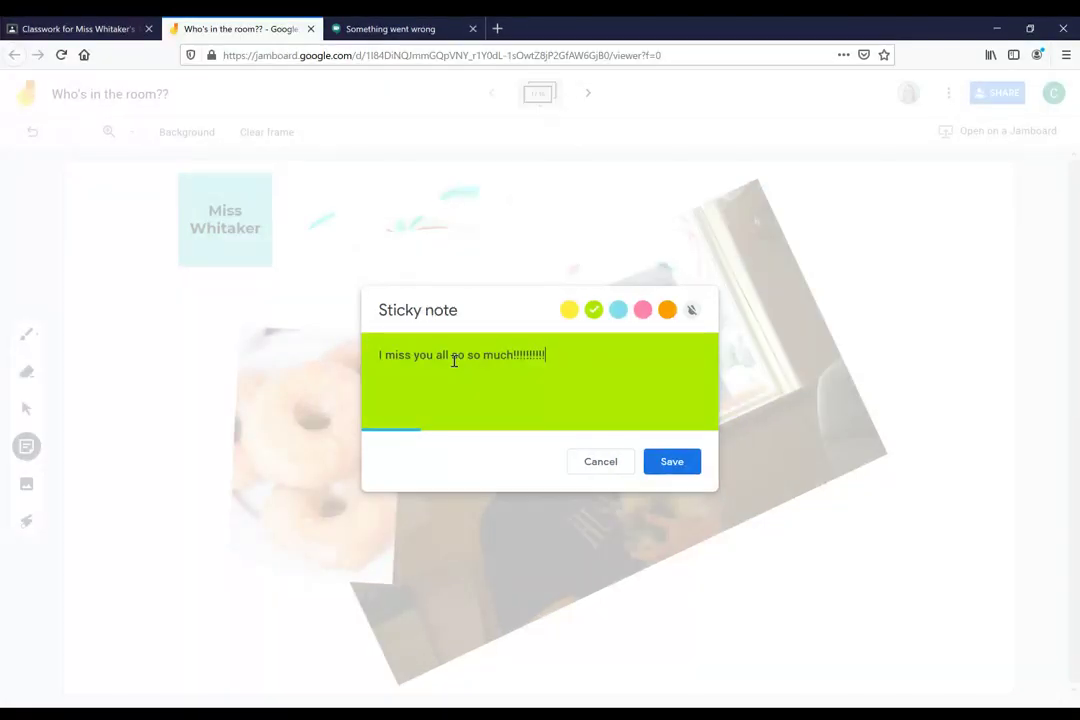
{"action": "left_click", "coordinate": [692, 463]}
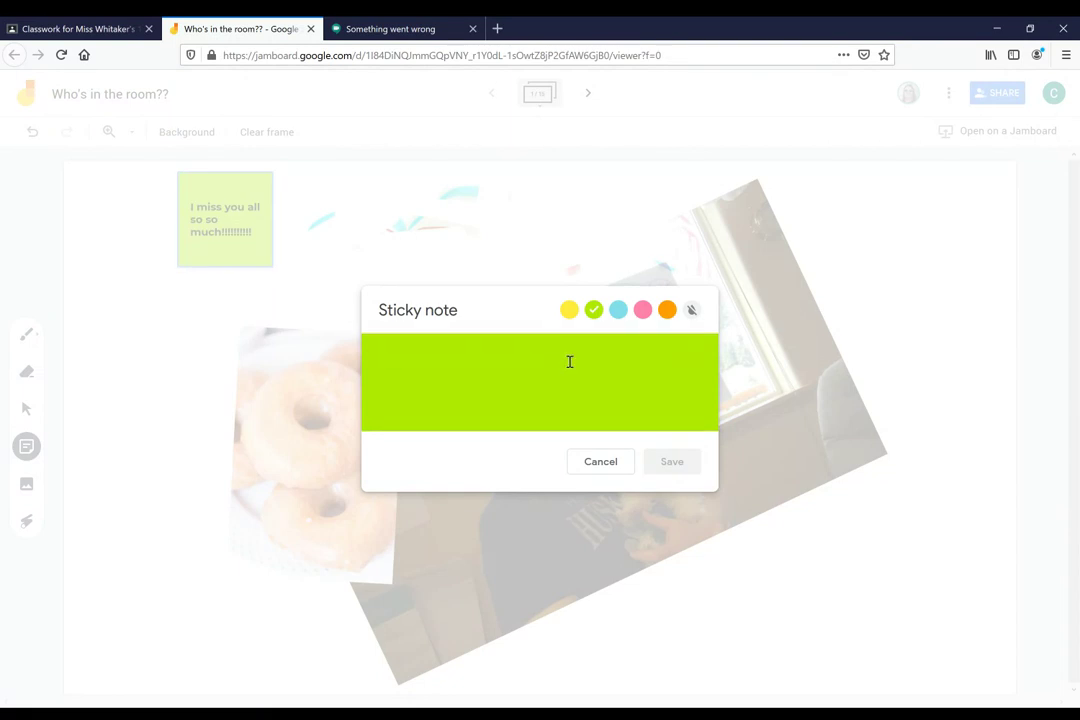
{"action": "left_click", "coordinate": [600, 461]}
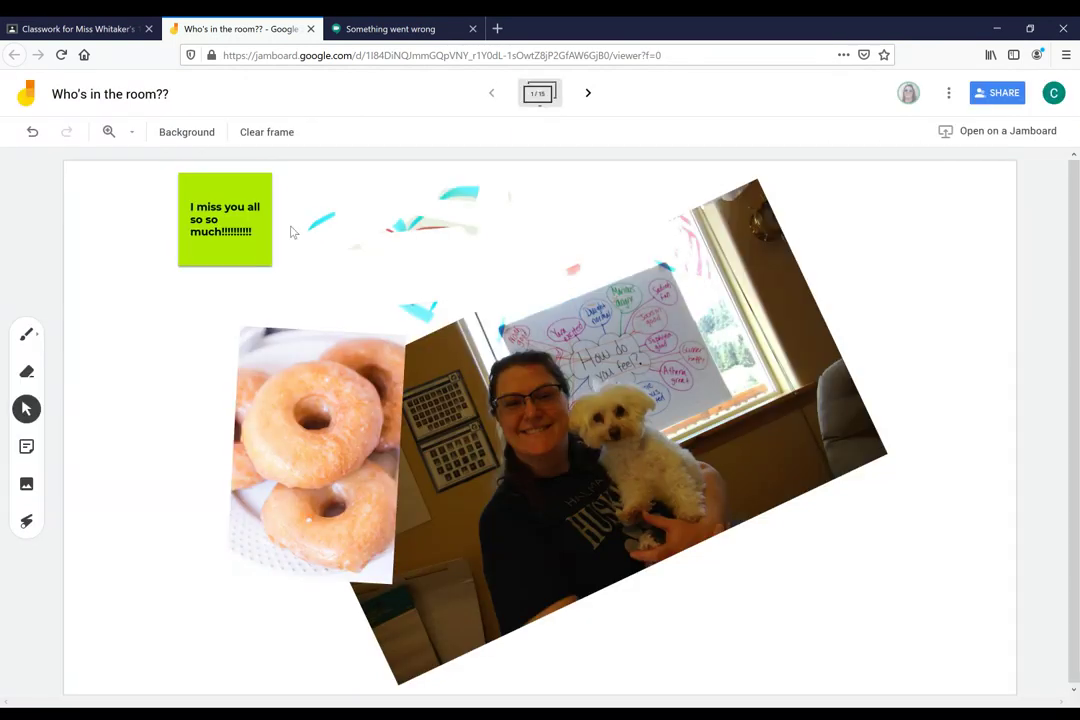
Move the green sticky note off the blue name note onto the lower part of the teacher's photo, beside the donuts
{"action": "left_click", "coordinate": [253, 243]}
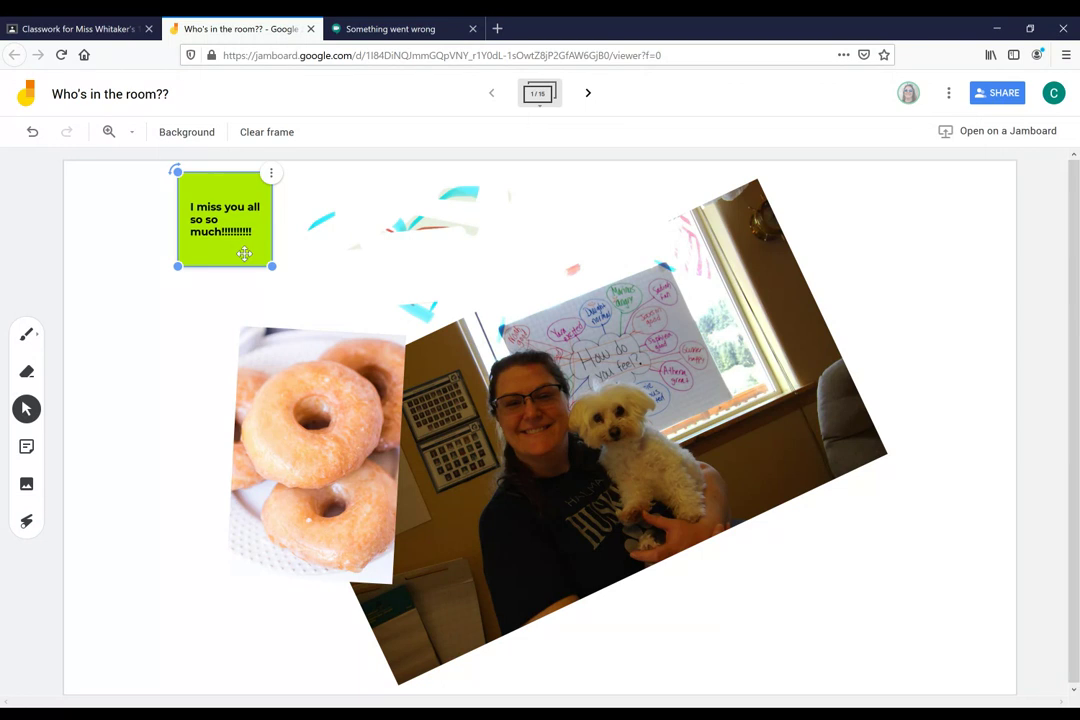
{"action": "left_click_drag", "start_coordinate": [241, 249], "coordinate": [468, 568]}
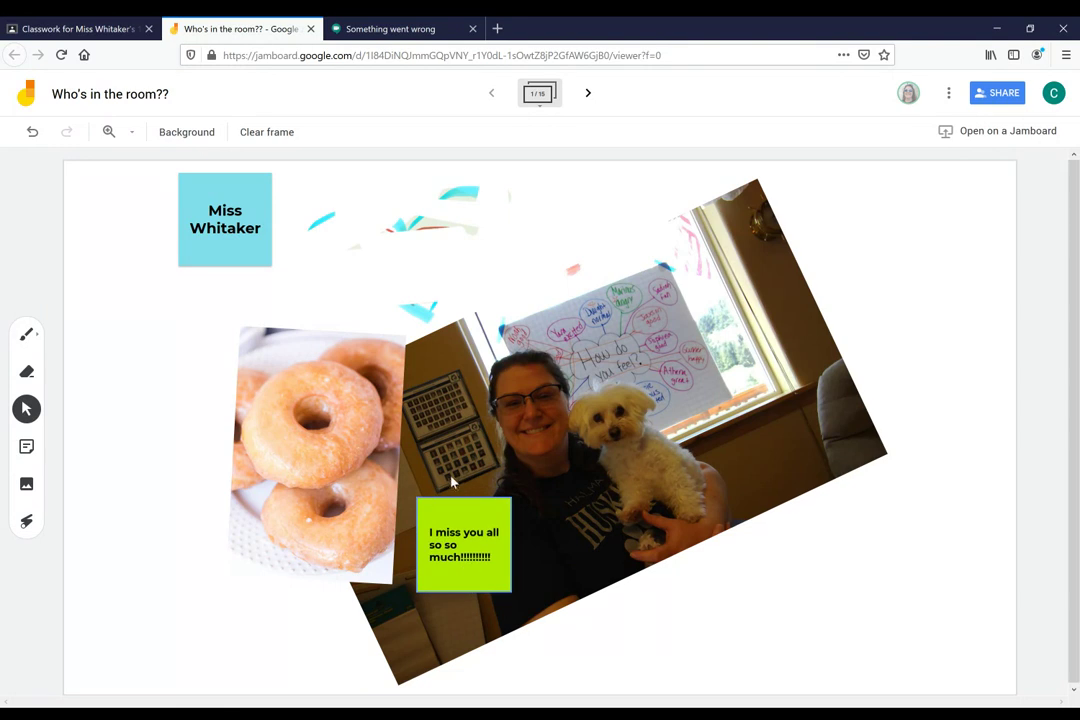
Set the pen colour to red and draw a curved arrow from the green note's text to just above the note
{"action": "left_click", "coordinate": [27, 336]}
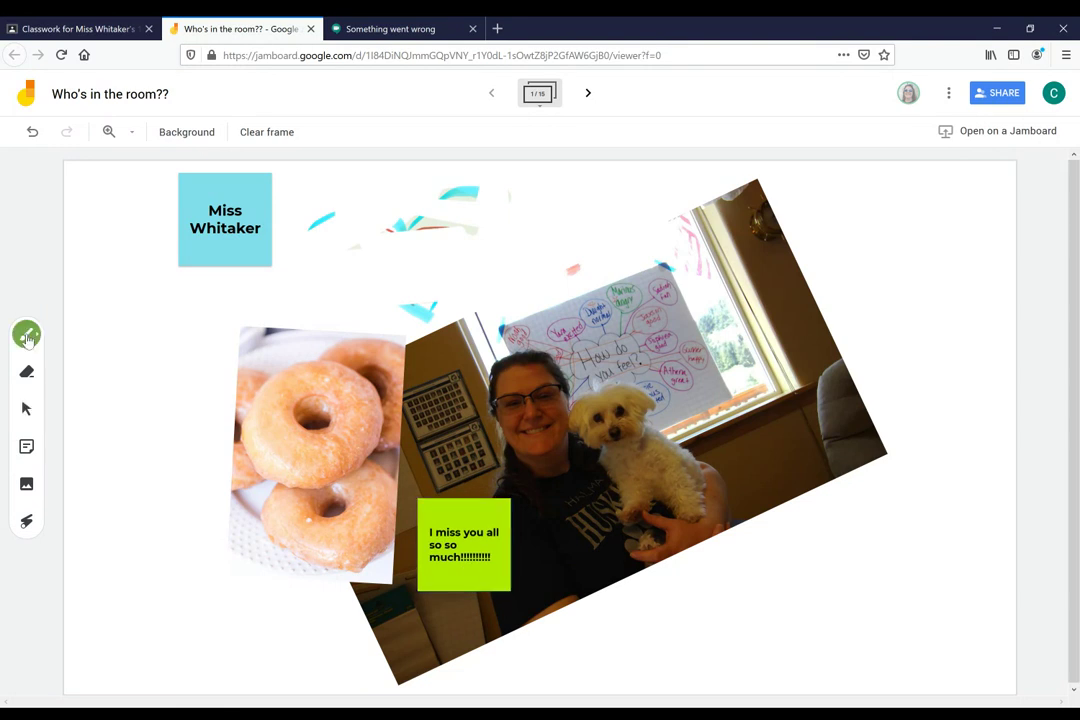
{"action": "left_click", "coordinate": [27, 337]}
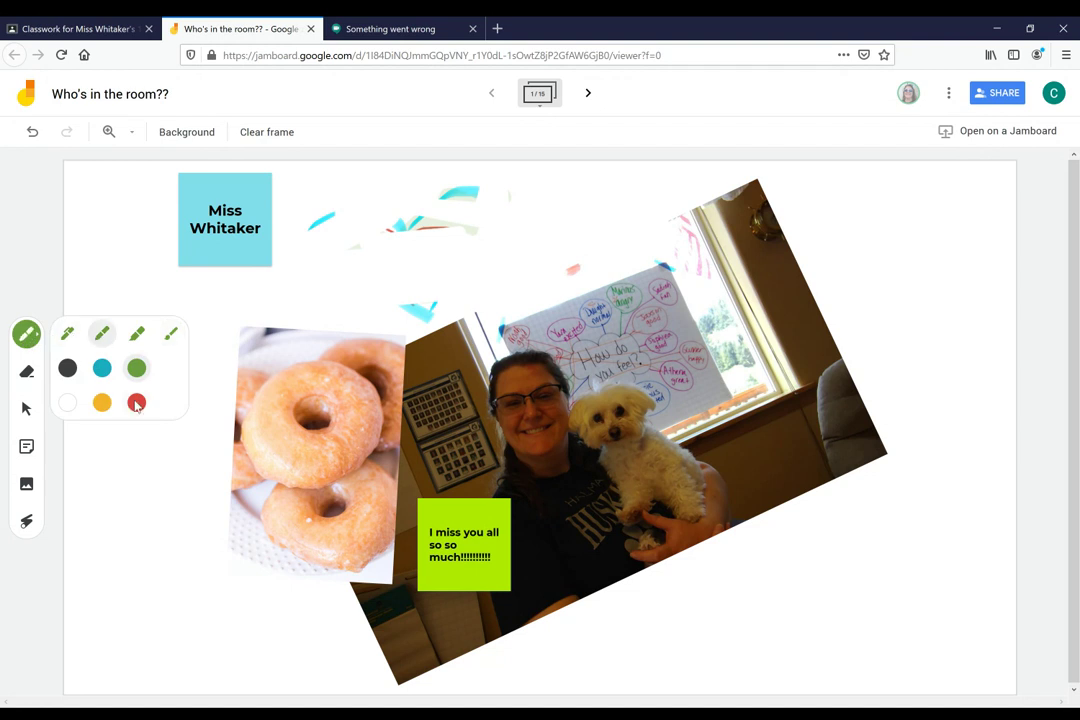
{"action": "left_click", "coordinate": [137, 403]}
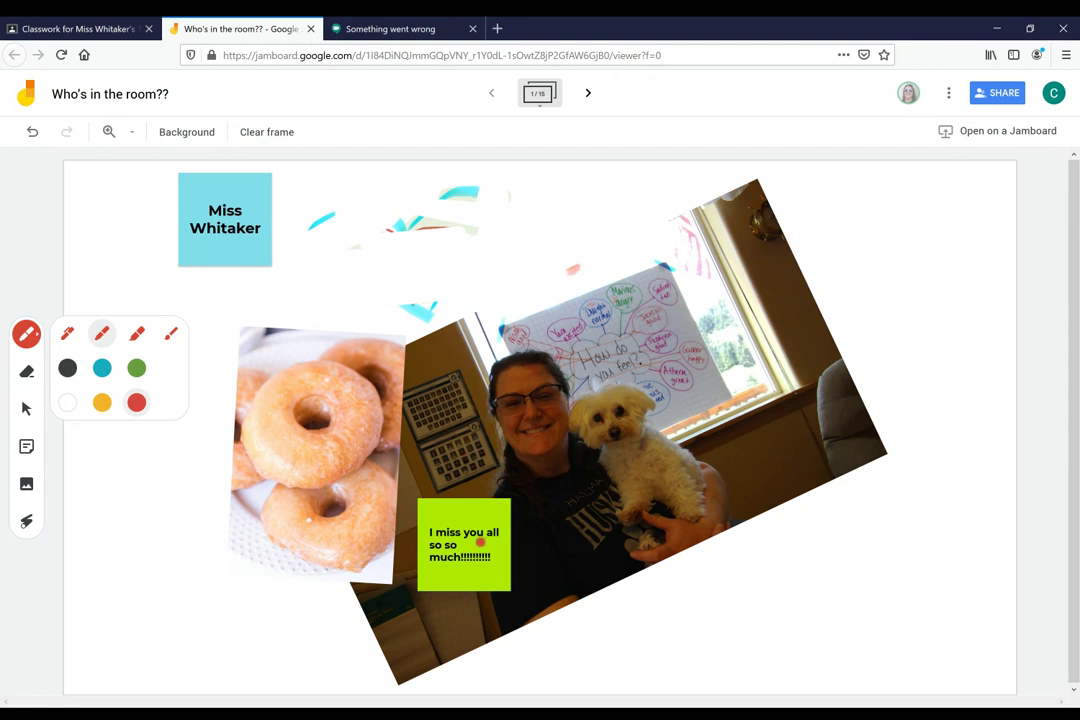
{"action": "mouse_move", "coordinate": [461, 543]}
{"action": "left_mouse_down"}
{"action": "mouse_move", "coordinate": [495, 545]}
{"action": "mouse_move", "coordinate": [515, 482]}
{"action": "mouse_move", "coordinate": [505, 469]}
{"action": "mouse_move", "coordinate": [482, 486]}
{"action": "left_mouse_up"}
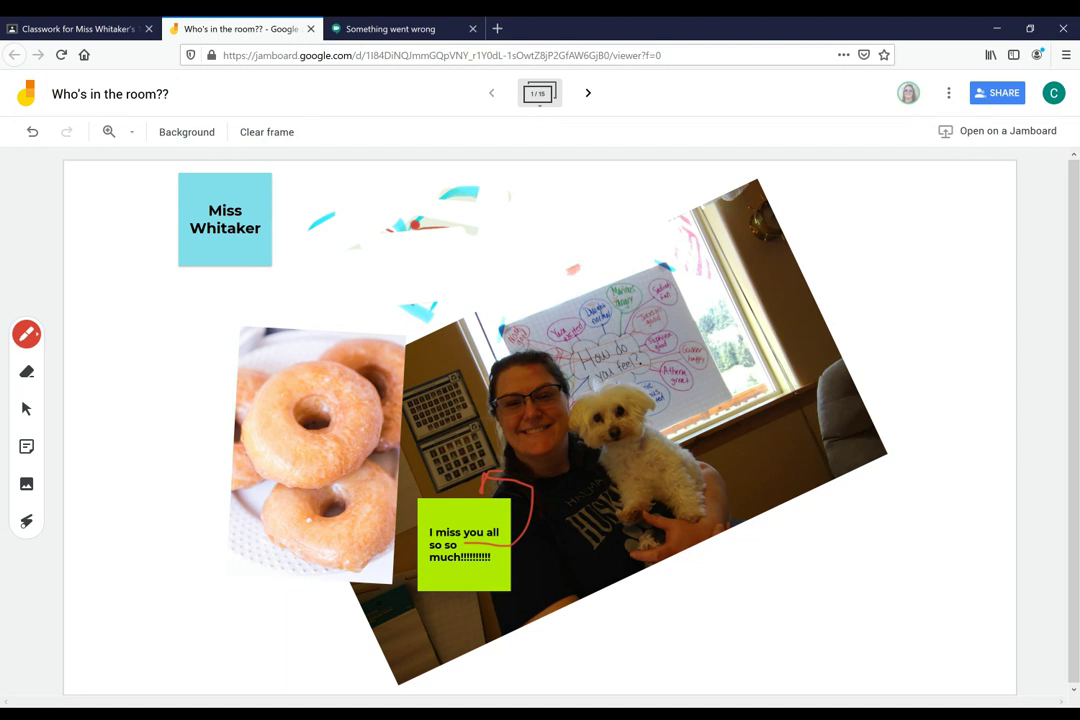
Switch to the browser page for the Google Meet video call
{"action": "left_click", "coordinate": [377, 29]}
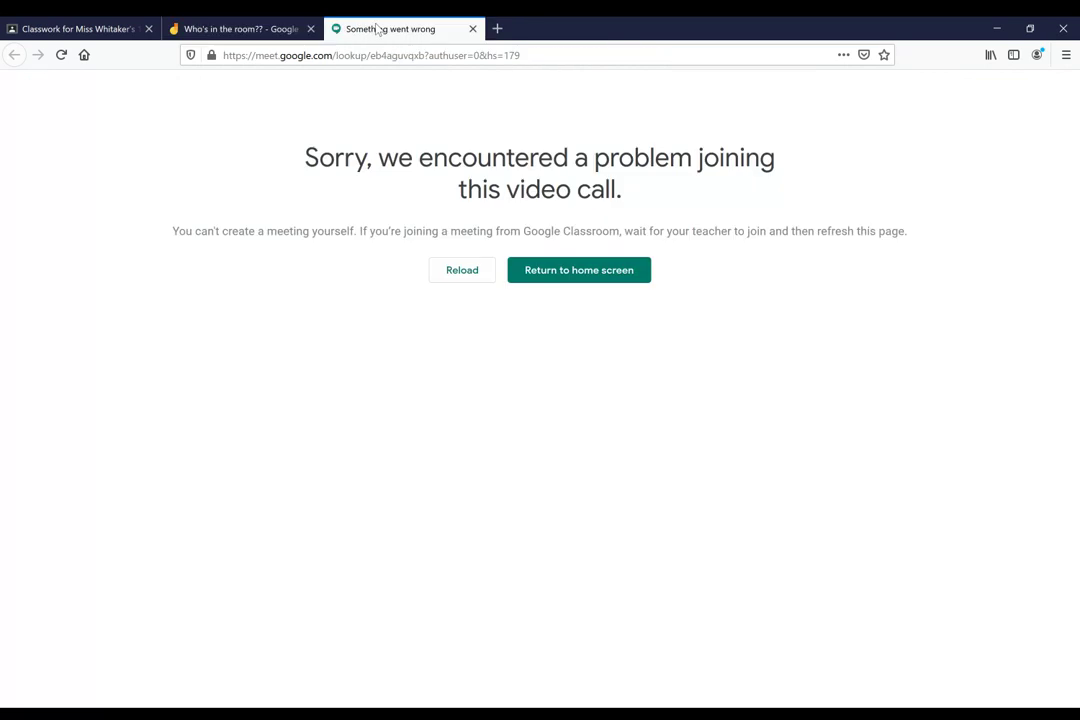